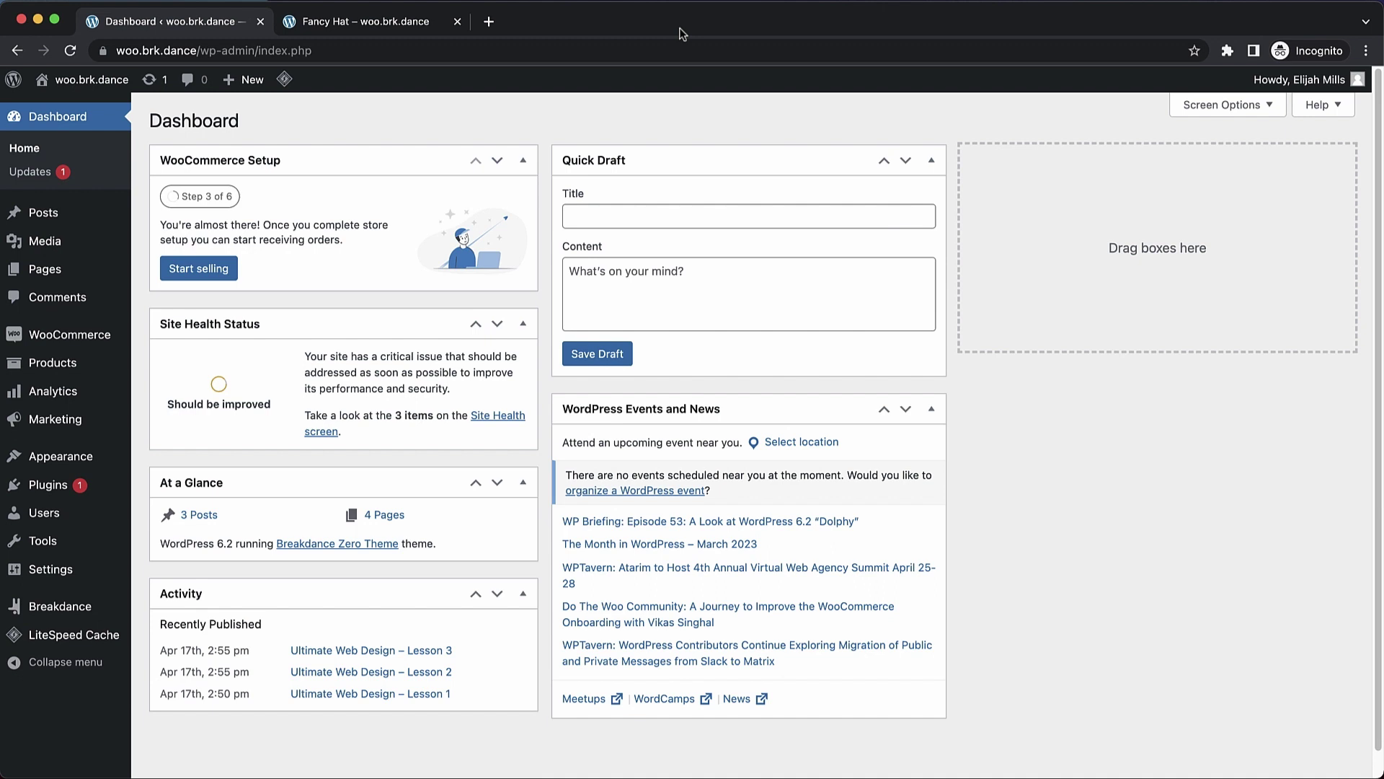
# Activate the Variation Swatches for WooCommerce plugin from the installed plugins list
pyautogui.click(50, 495)
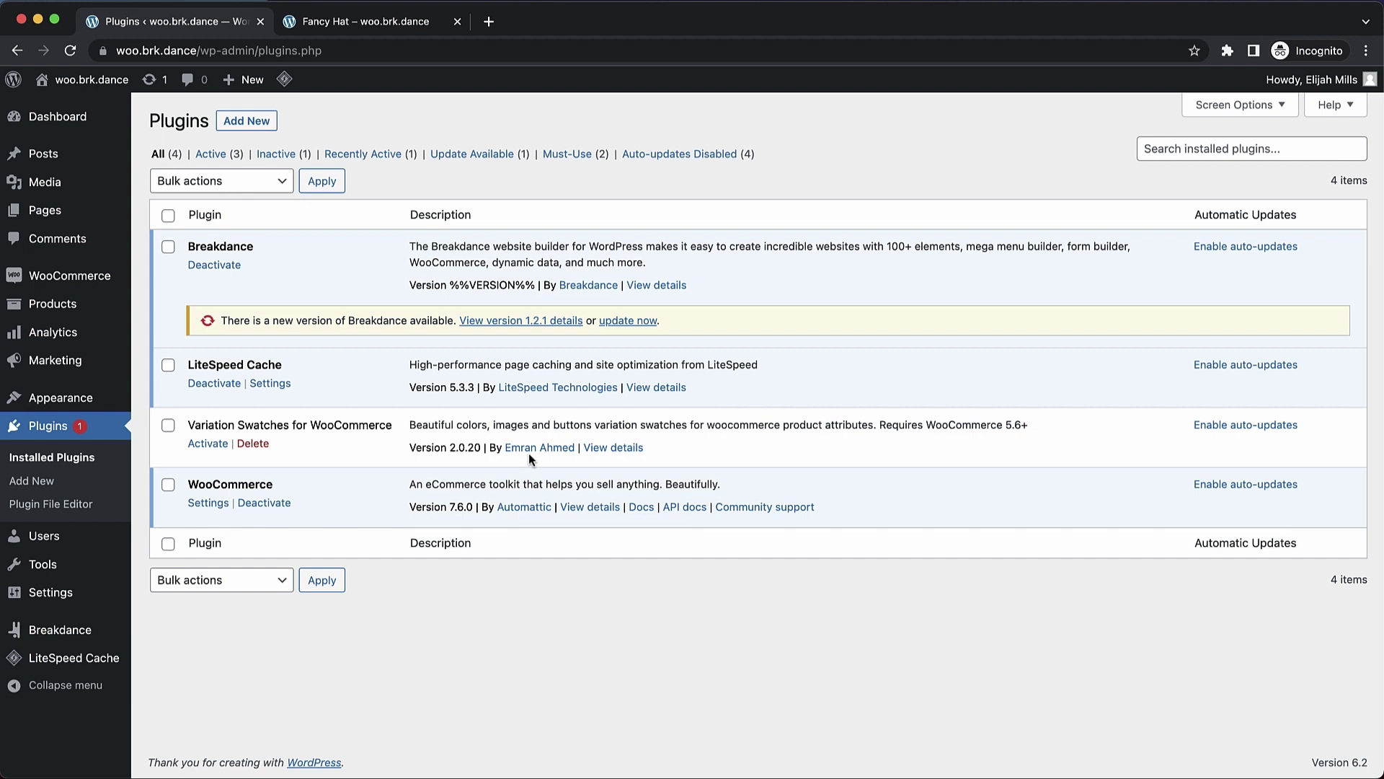
pyautogui.click(207, 444)
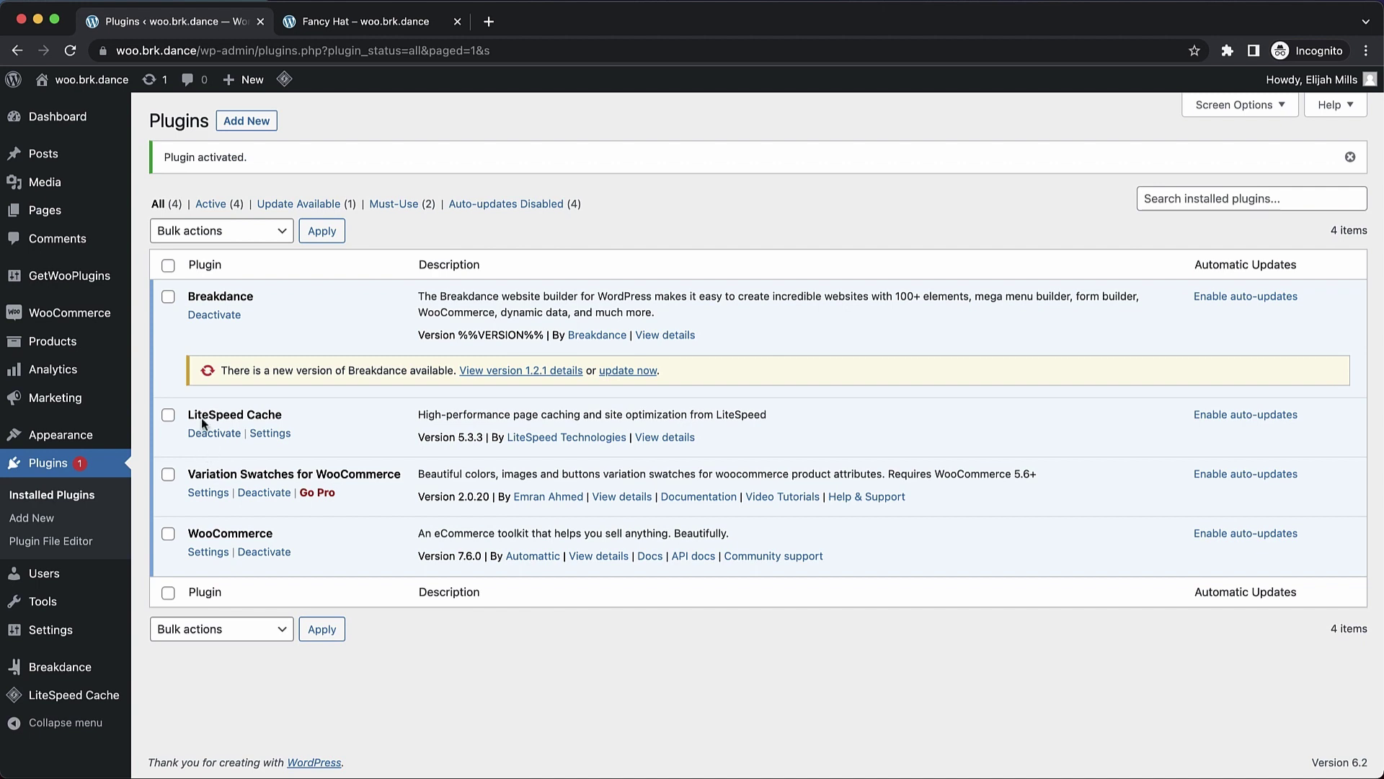
# Create an attribute named 'Color' with type Color, then open its terms for configuration
pyautogui.moveTo(64, 340)
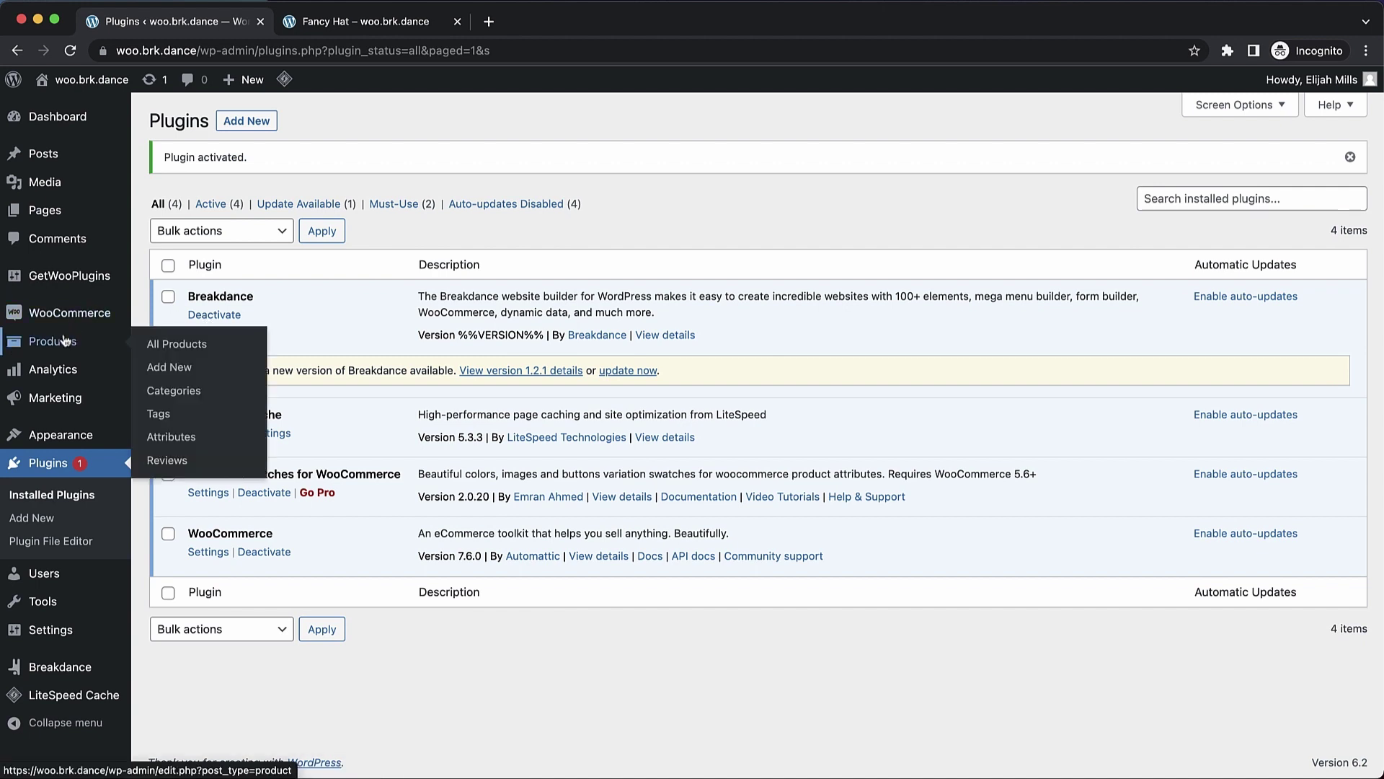
pyautogui.click(170, 438)
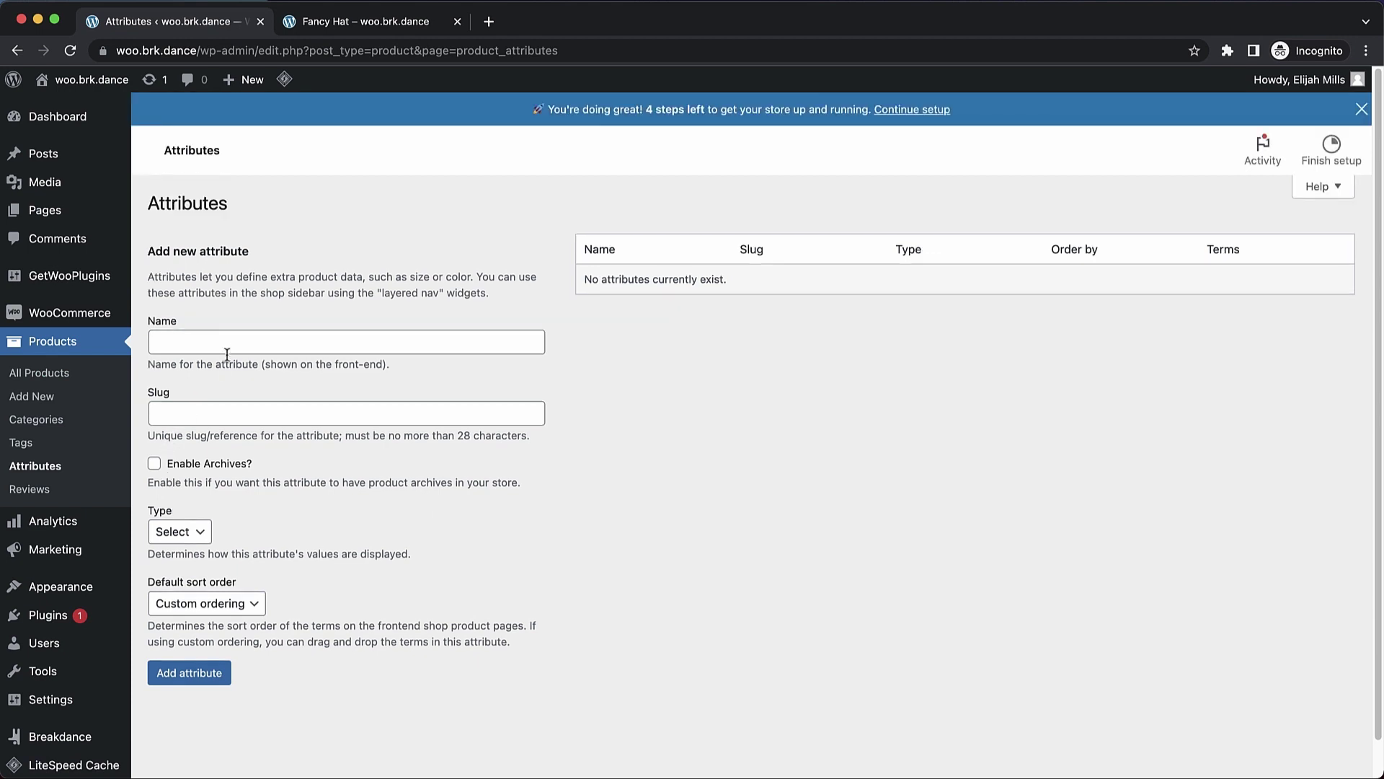
pyautogui.click(227, 350)
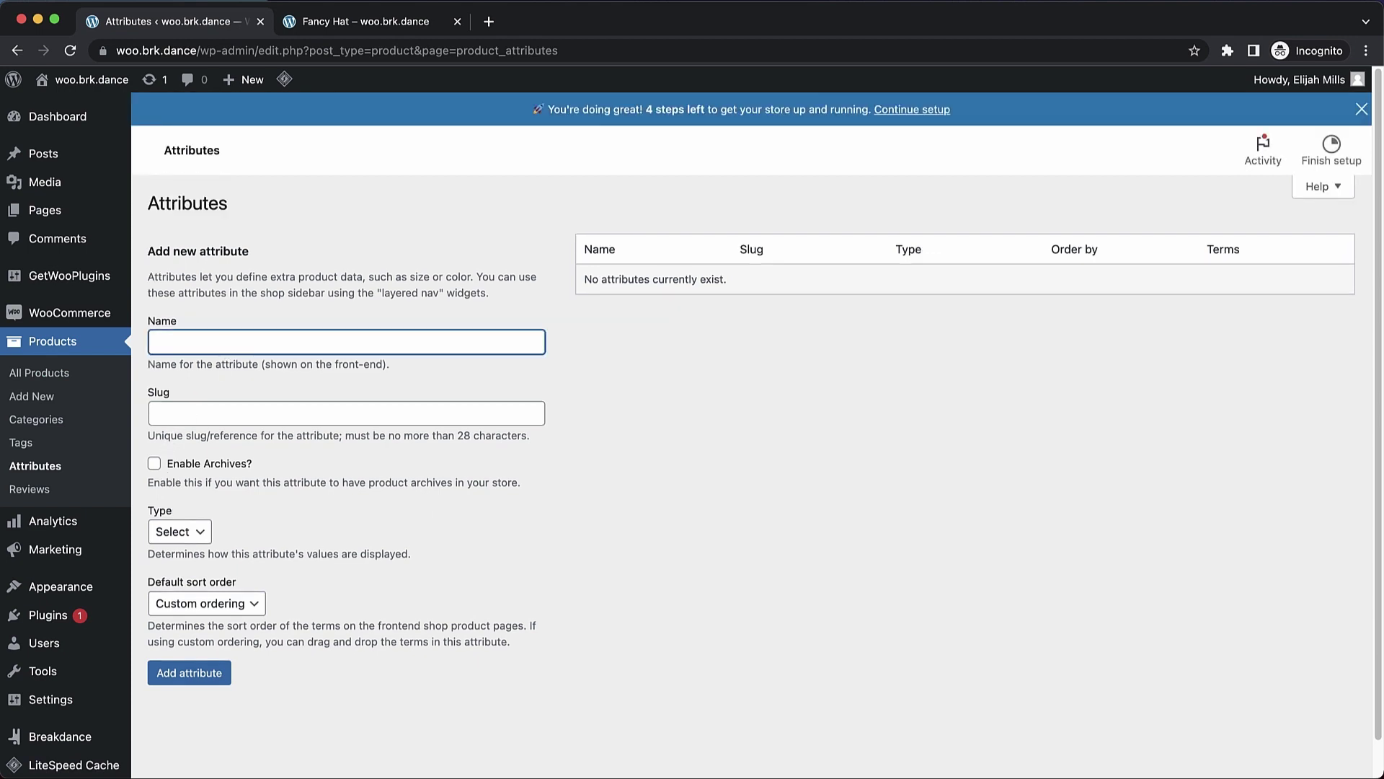
pyautogui.write('Color')
pyautogui.click(177, 531)
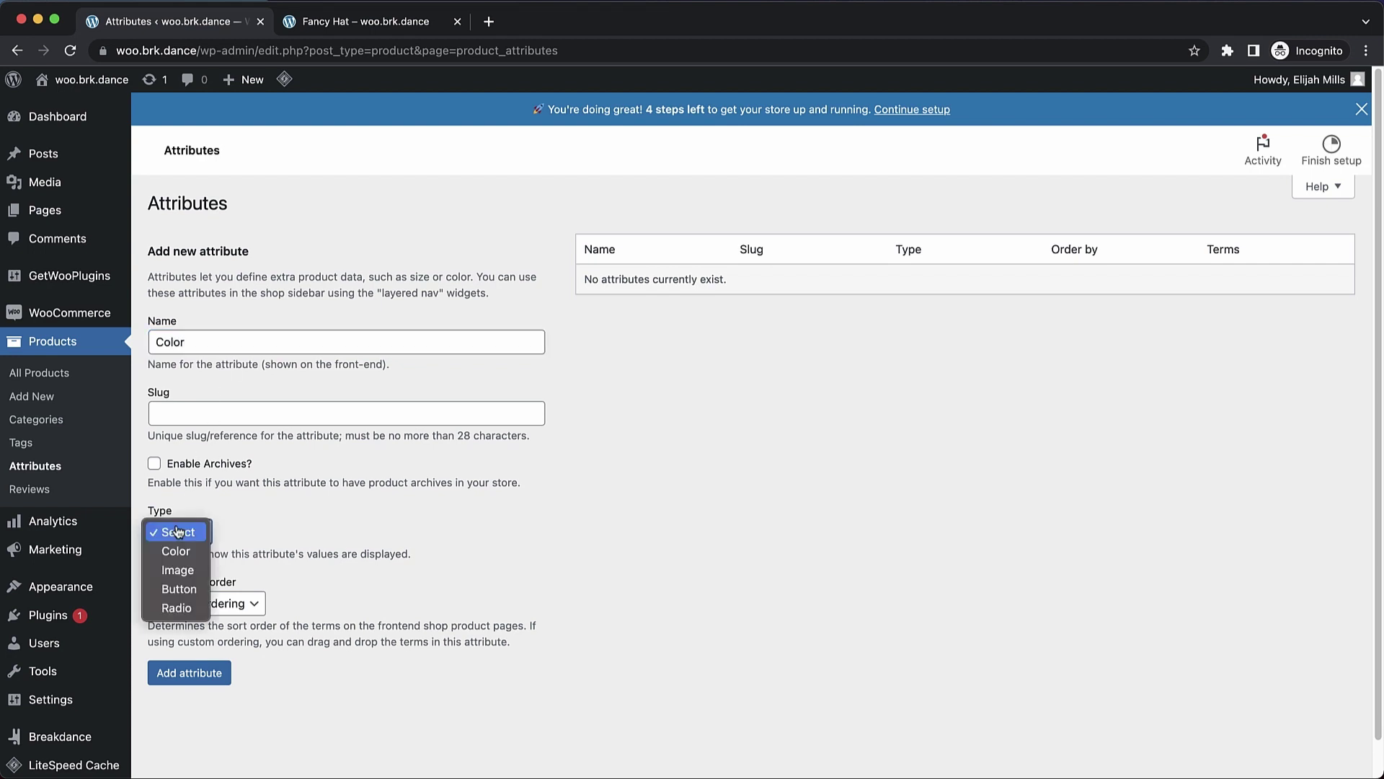
pyautogui.click(176, 550)
pyautogui.click(178, 541)
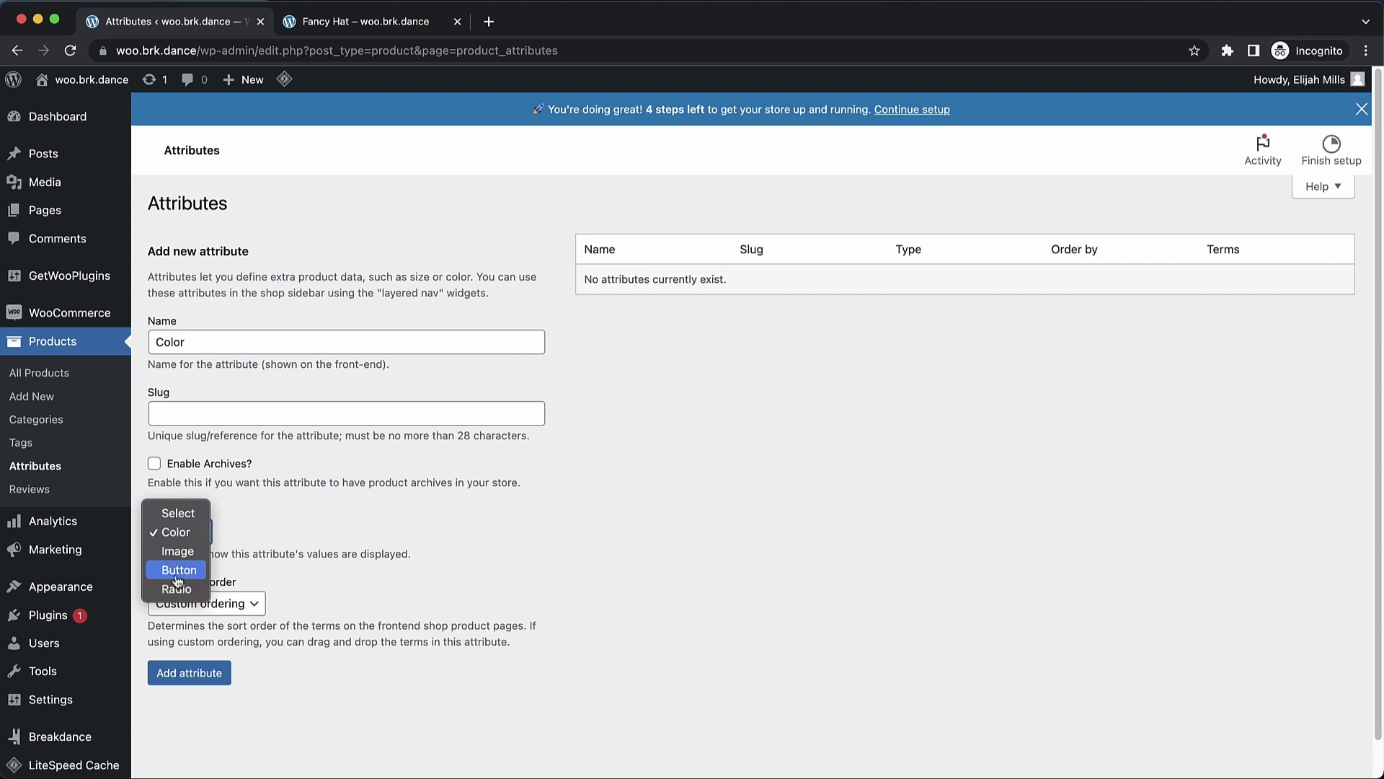
pyautogui.click(258, 510)
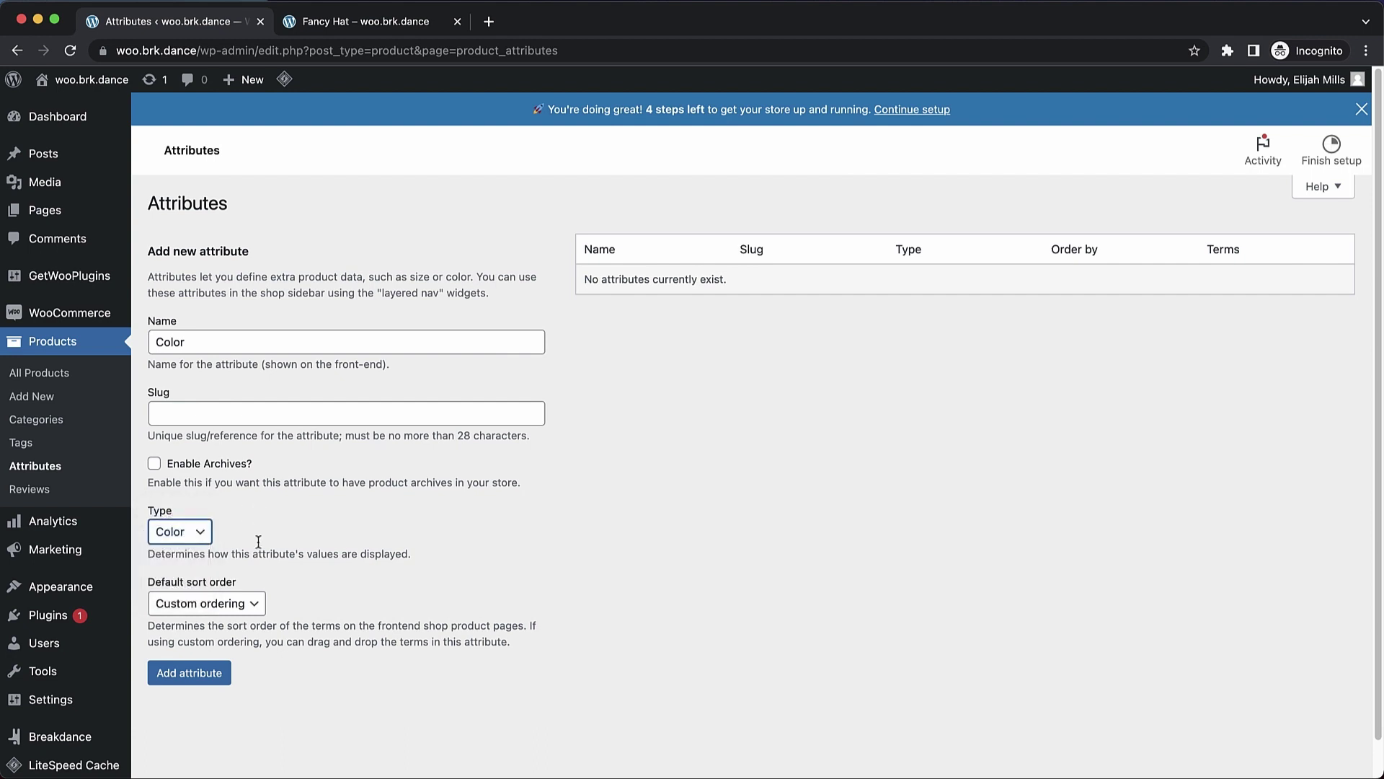
pyautogui.click(190, 672)
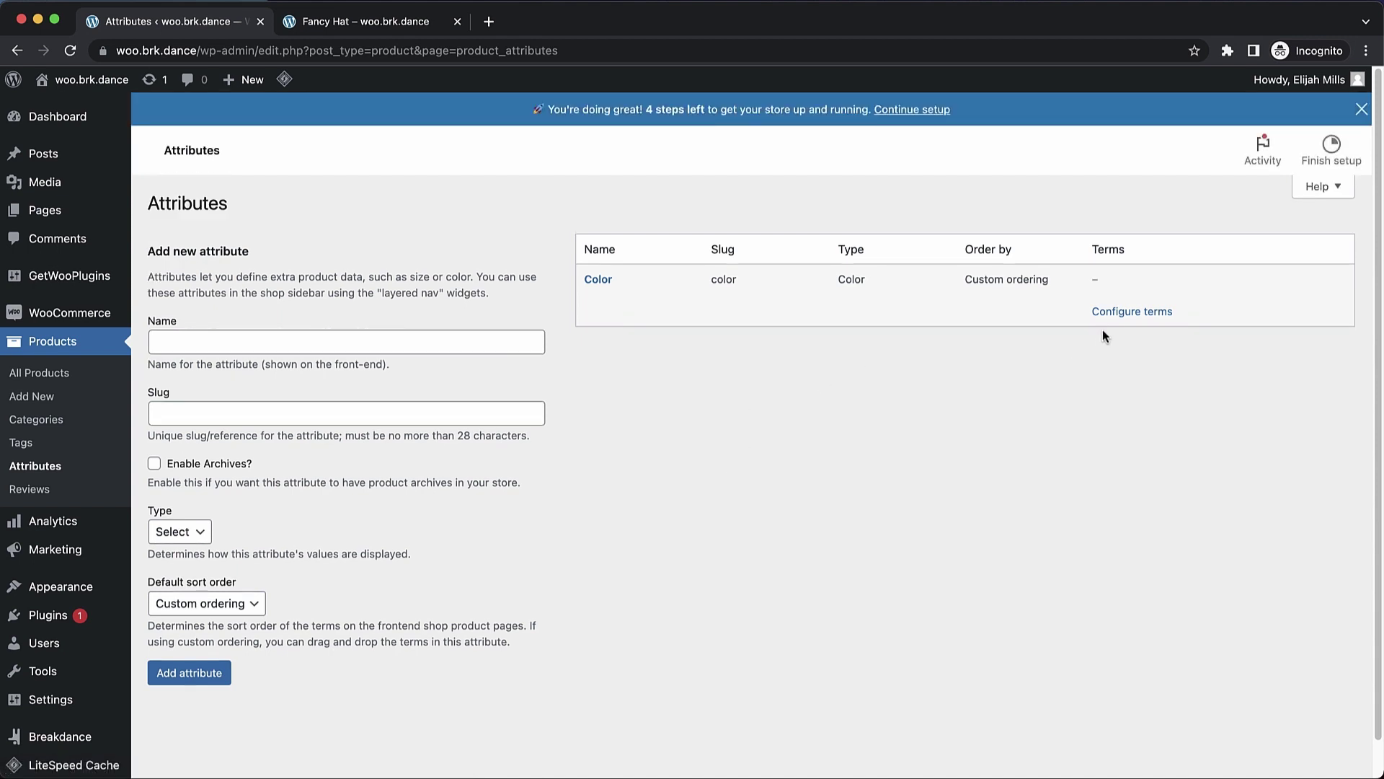
pyautogui.click(1123, 314)
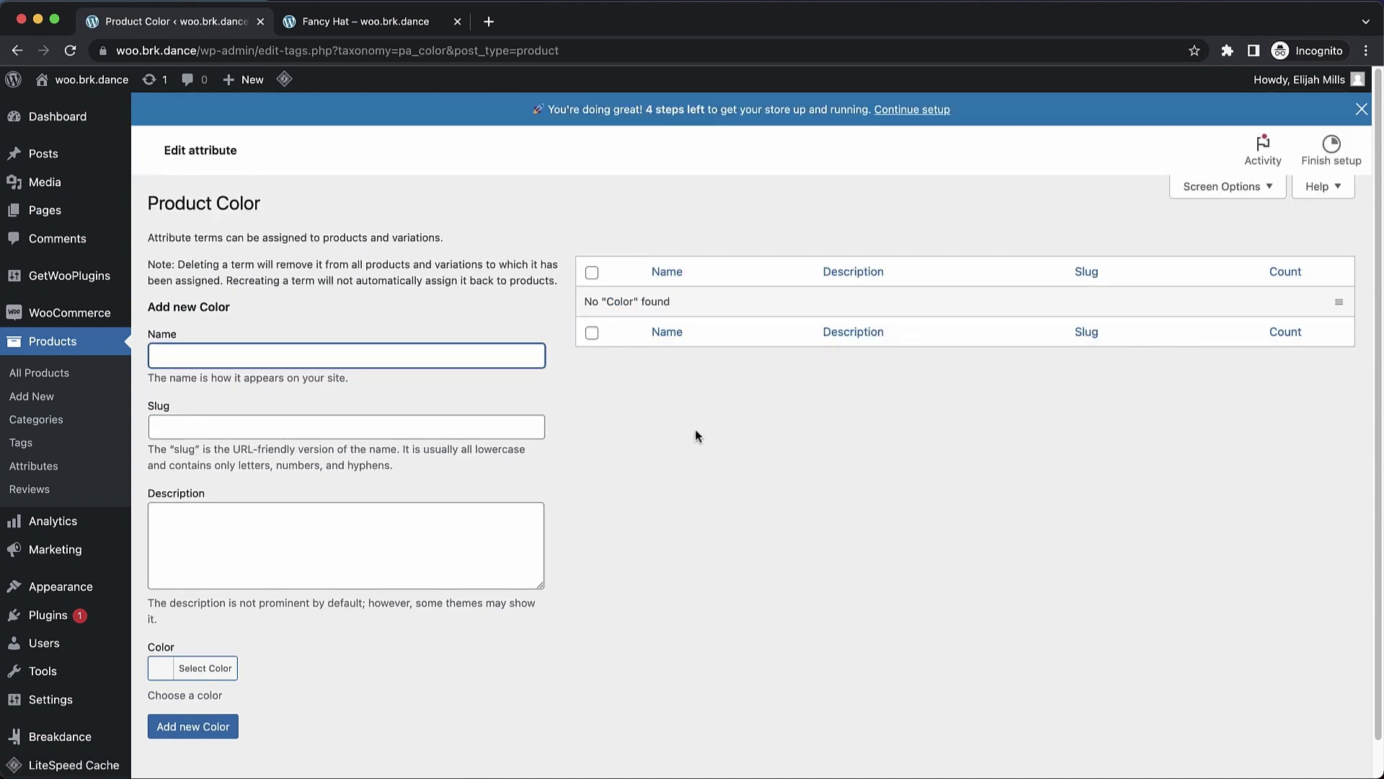
# Add the Orange and Black colour terms, each with its matching swatch colour
pyautogui.write('Orange')
pyautogui.click(202, 655)
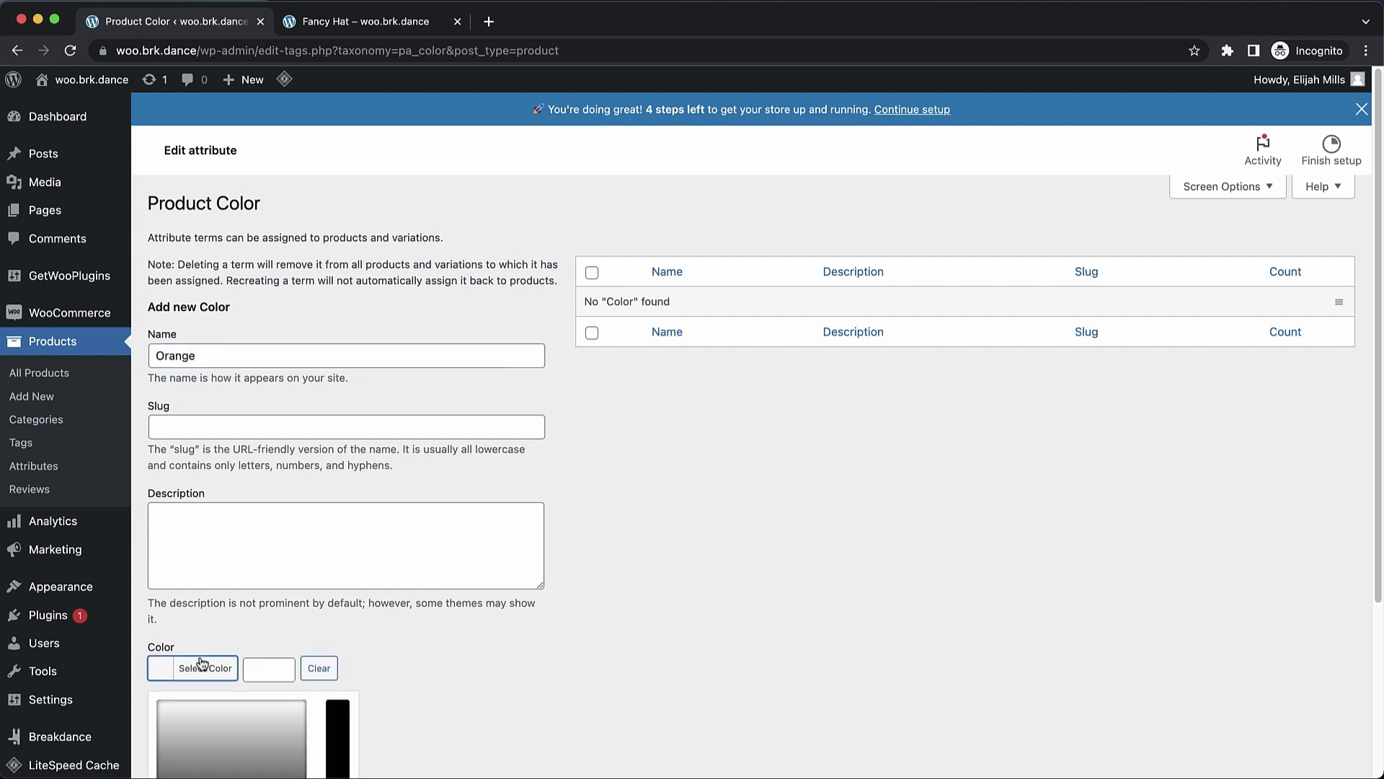
pyautogui.scroll(-3, 201, 649)
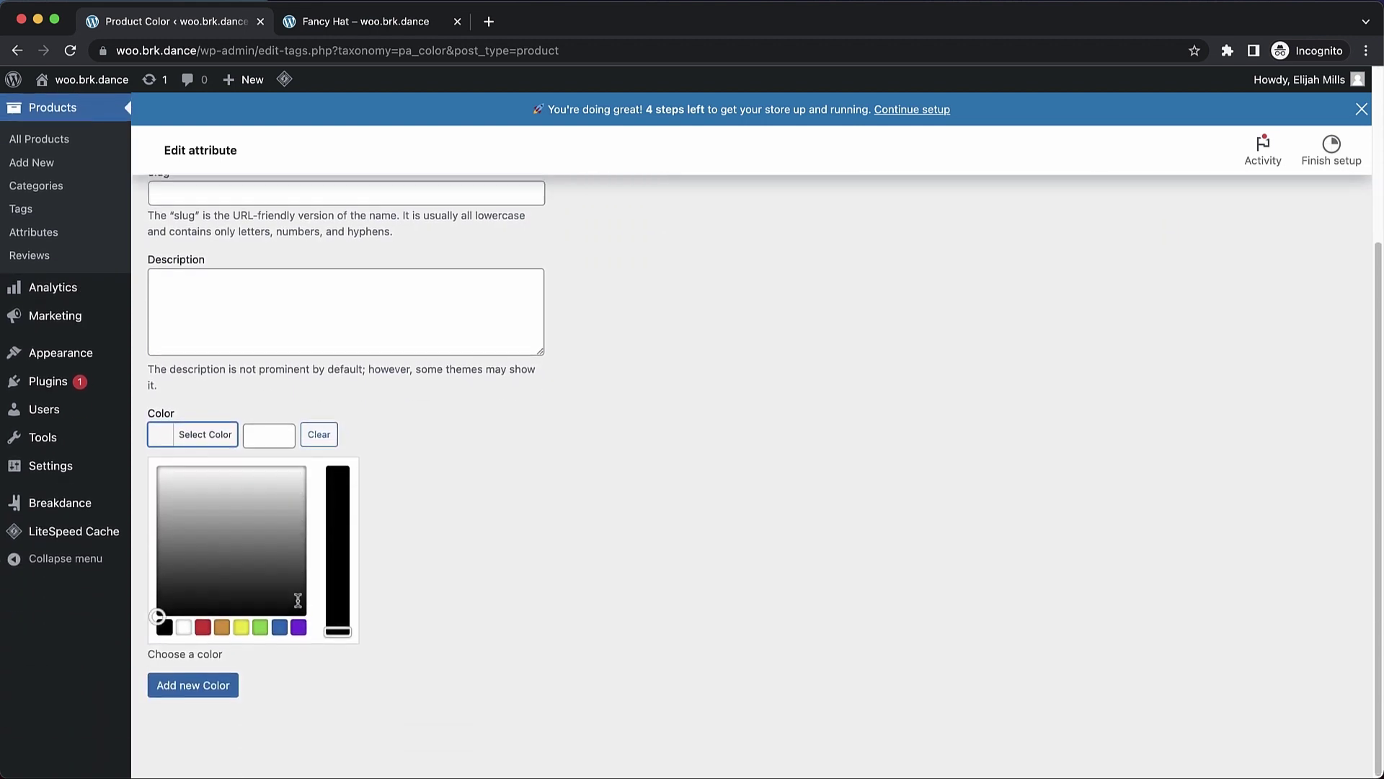
pyautogui.click(222, 632)
pyautogui.click(434, 560)
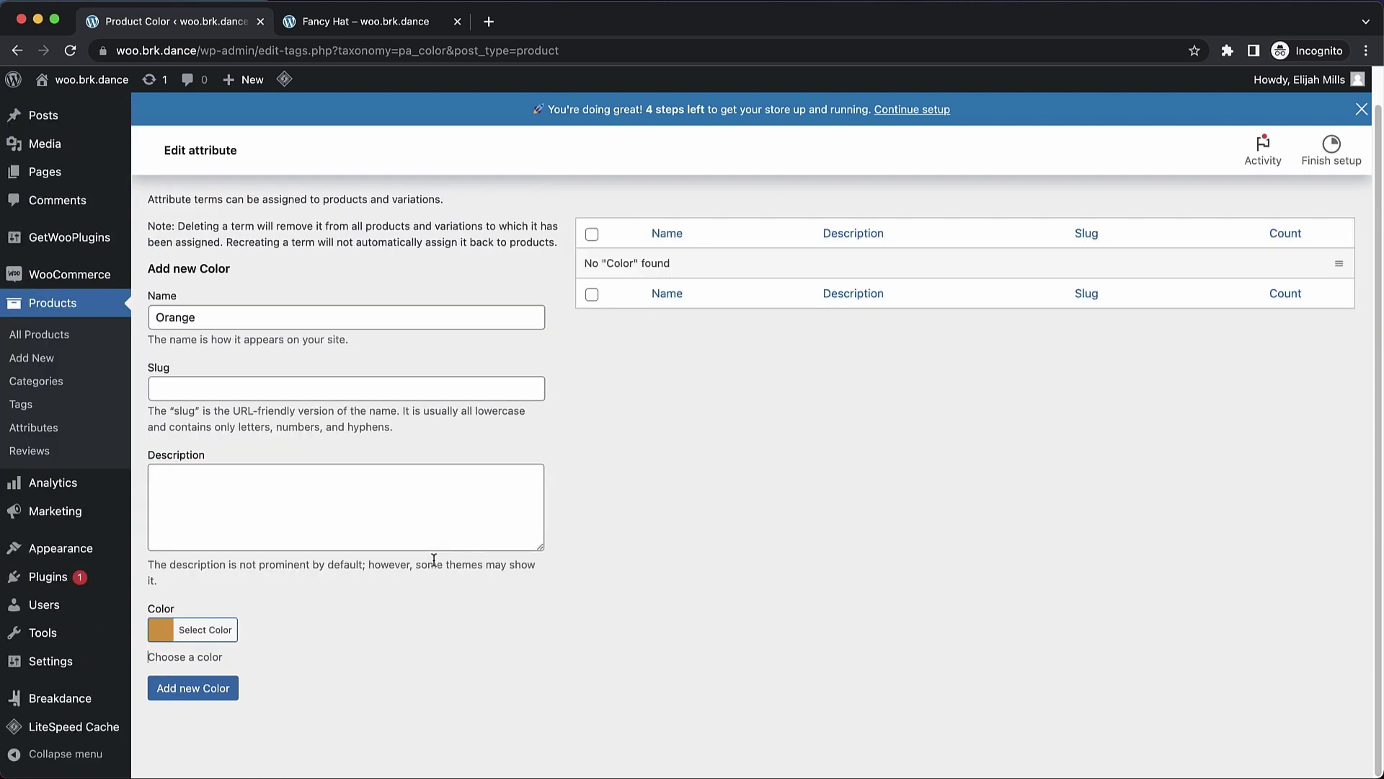
pyautogui.click(201, 689)
pyautogui.click(217, 383)
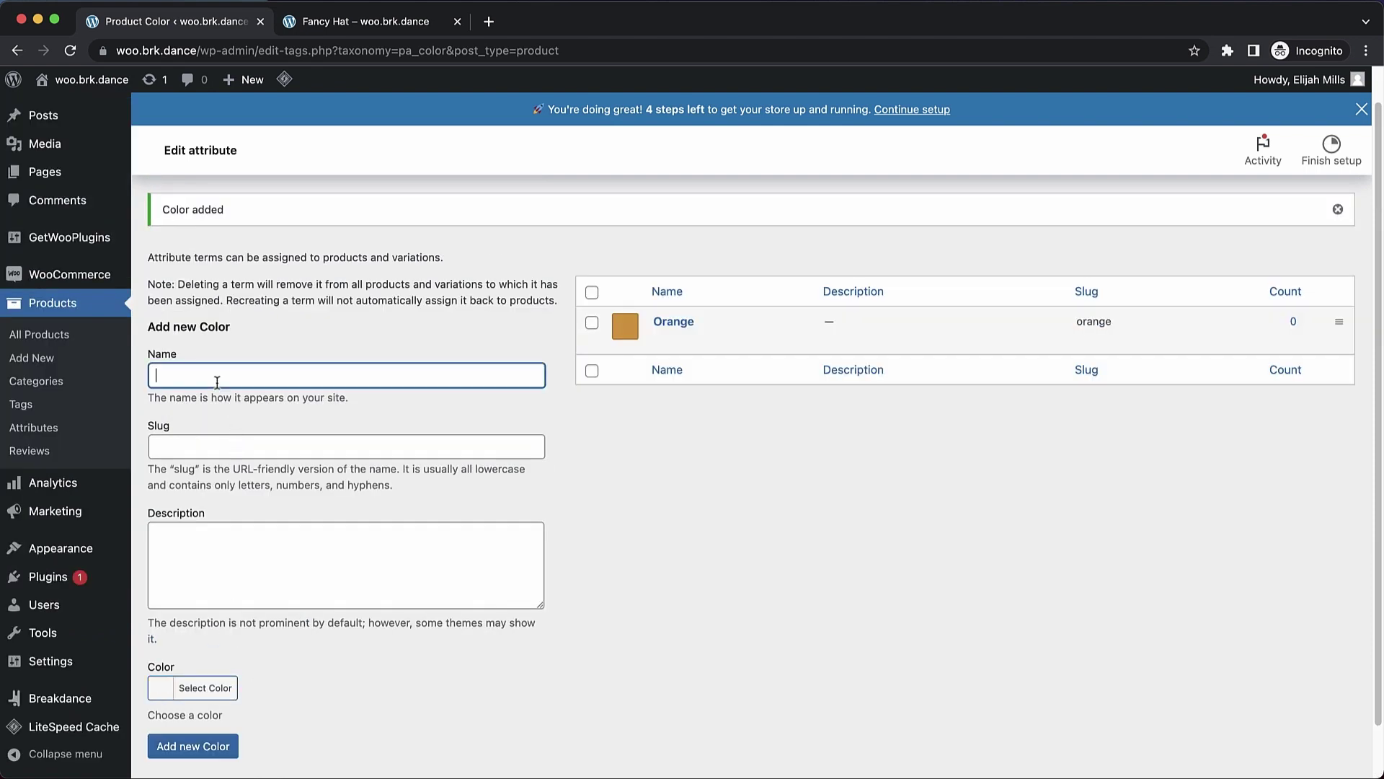
pyautogui.write('Black')
pyautogui.scroll(-1, 205, 649)
pyautogui.click(205, 631)
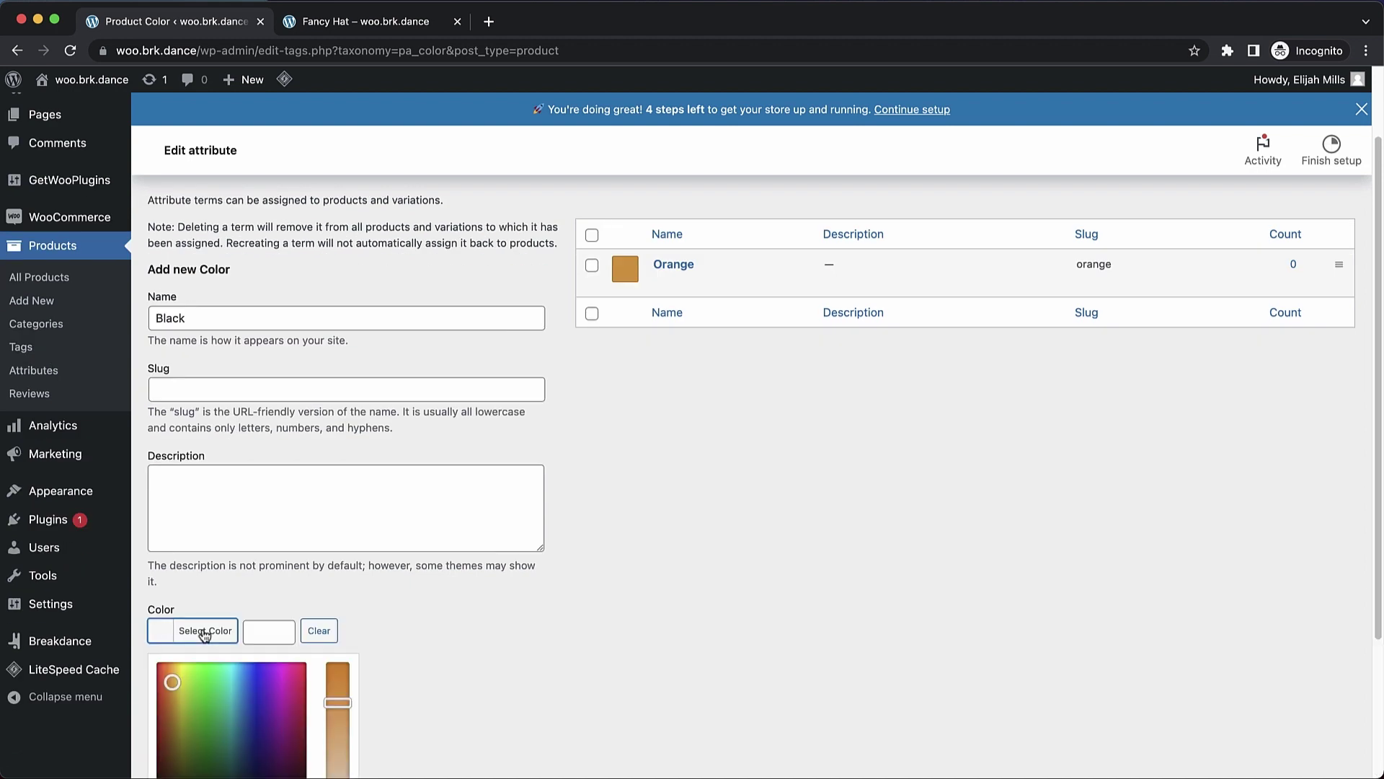
pyautogui.scroll(-2, 205, 636)
pyautogui.click(165, 634)
pyautogui.click(579, 547)
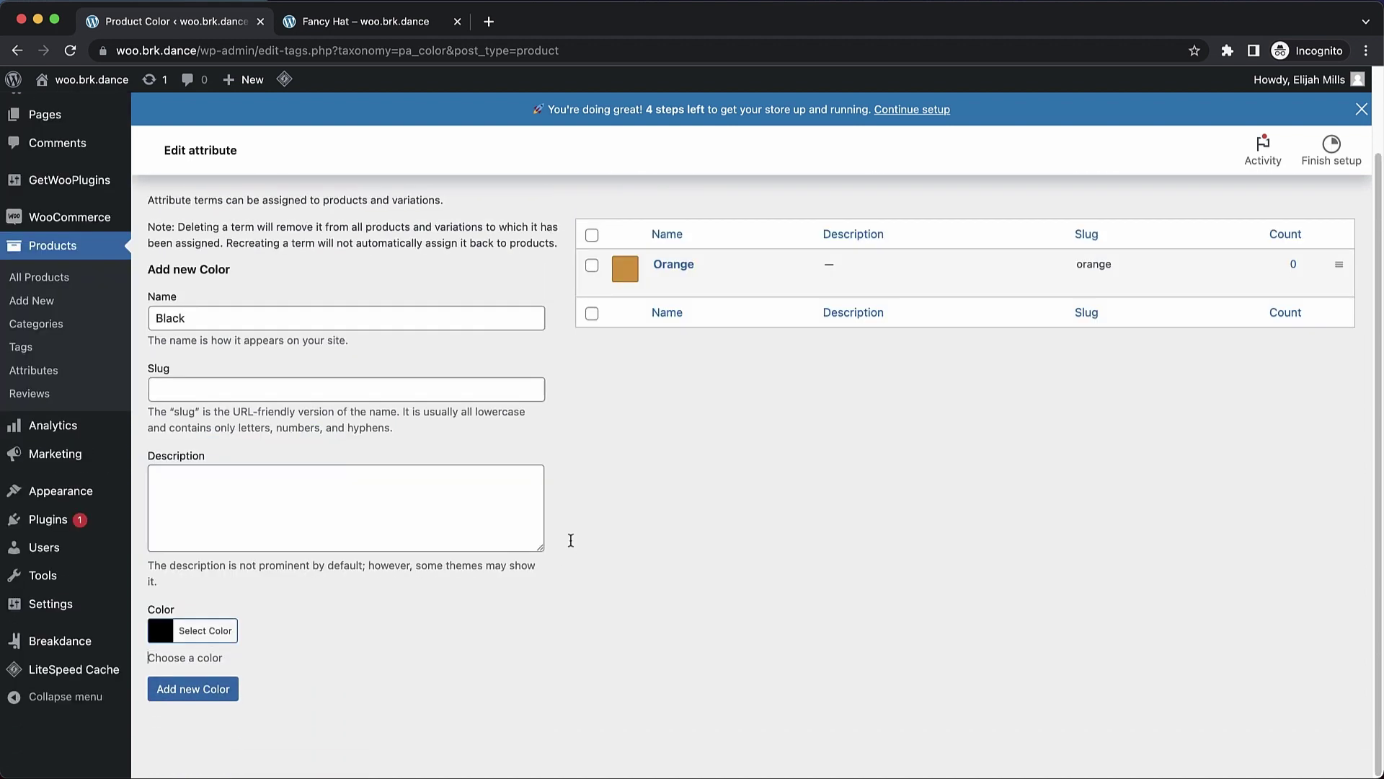
pyautogui.click(197, 690)
# Add the Blue and Green colour terms with their matching swatch colours
pyautogui.click(258, 312)
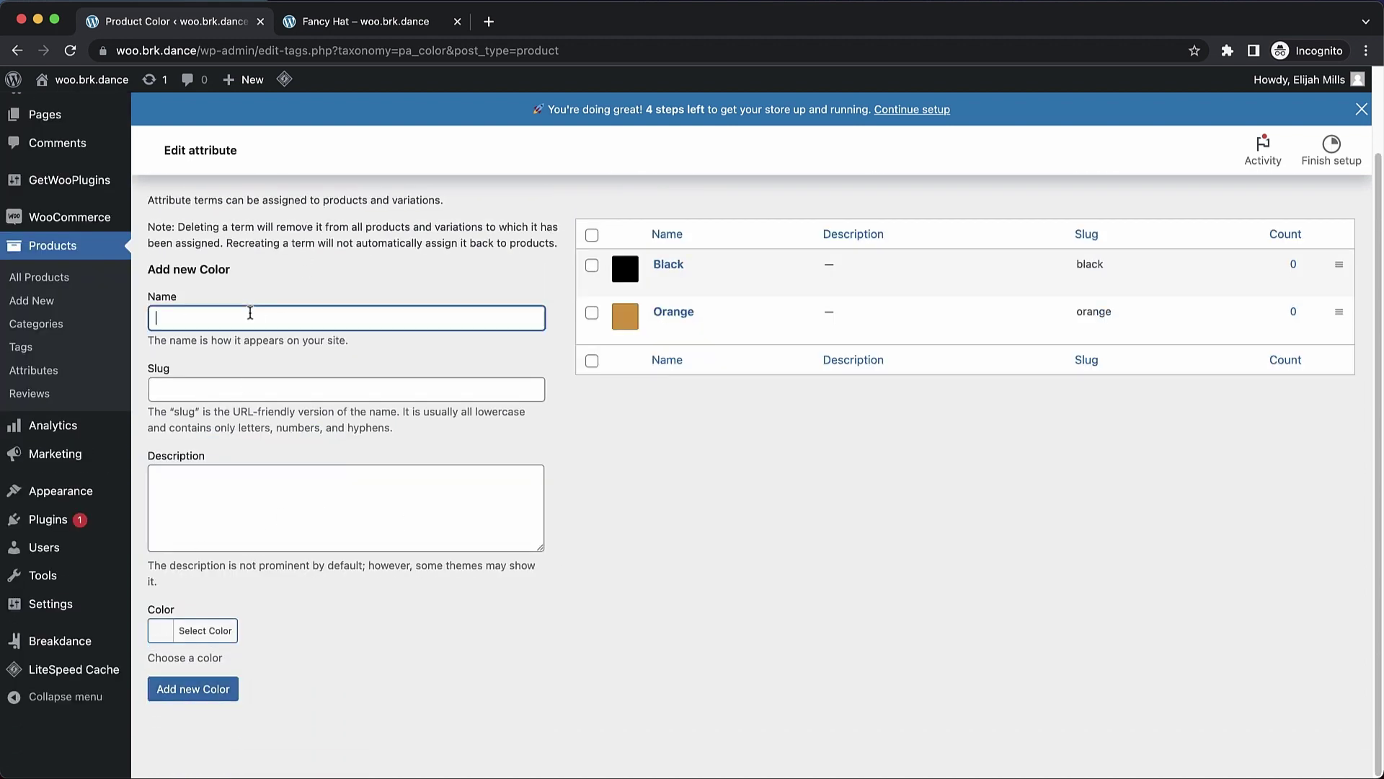
pyautogui.write('Blue')
pyautogui.click(221, 636)
pyautogui.scroll(-3, 247, 627)
pyautogui.click(278, 633)
pyautogui.click(193, 683)
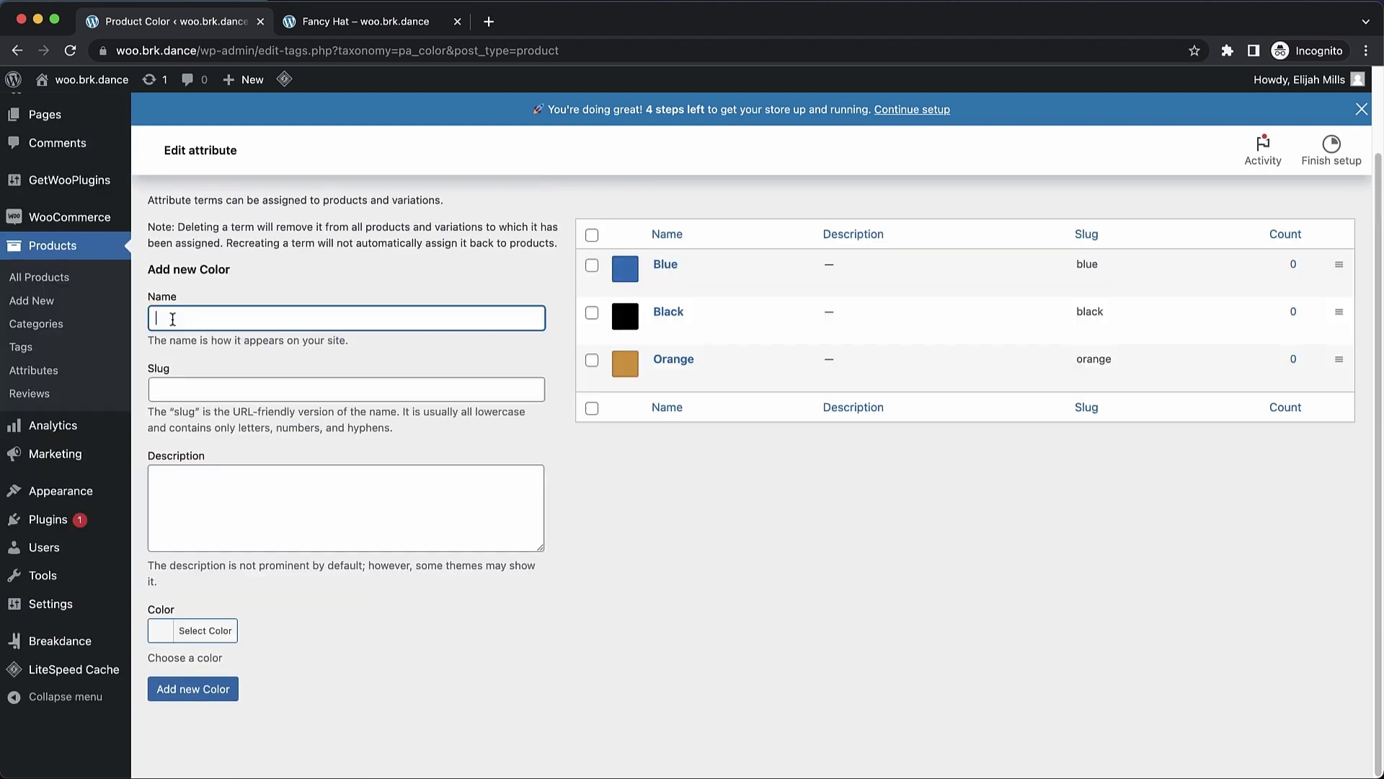
pyautogui.write('Green')
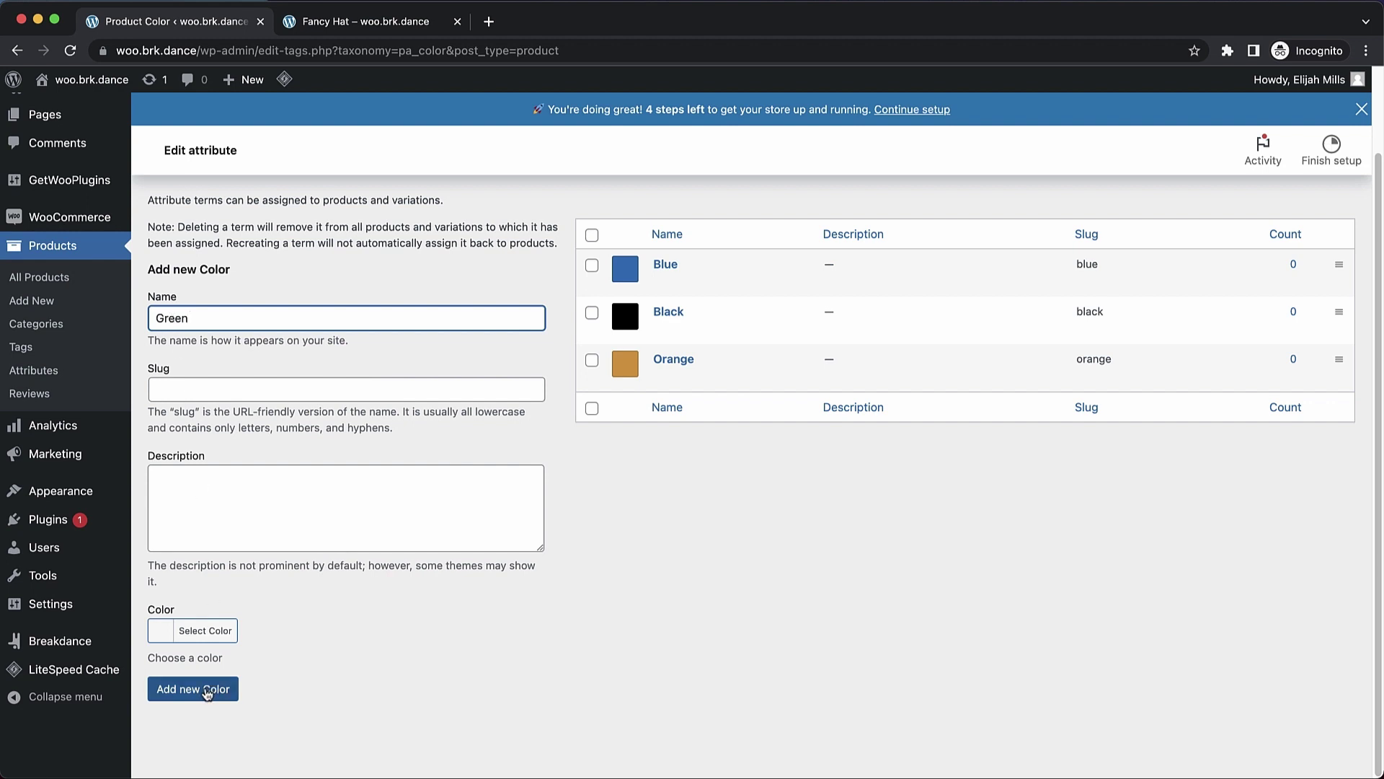
pyautogui.click(219, 632)
pyautogui.scroll(-3, 220, 633)
pyautogui.click(261, 653)
pyautogui.click(195, 688)
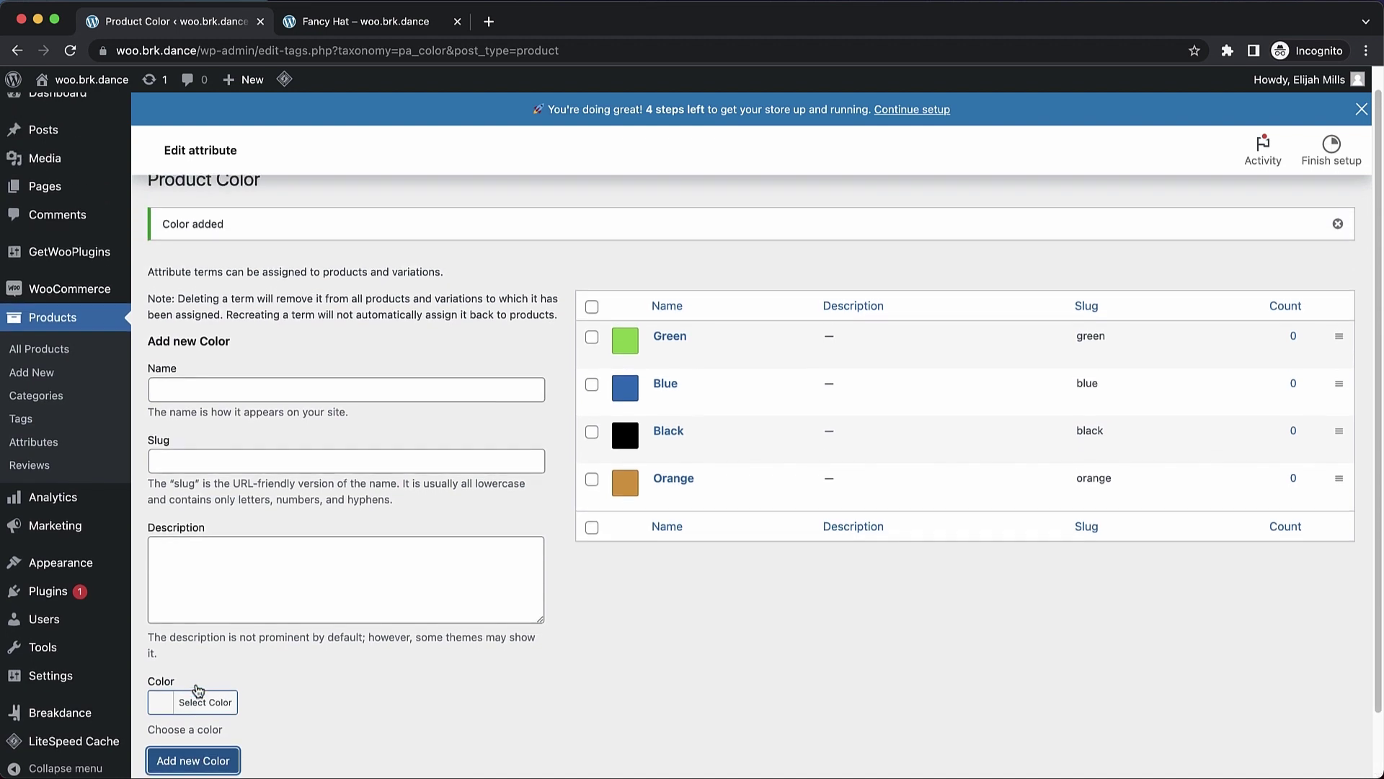
# Open Fancy Hat for editing and change its product type to Variable product
pyautogui.click(62, 352)
pyautogui.click(289, 298)
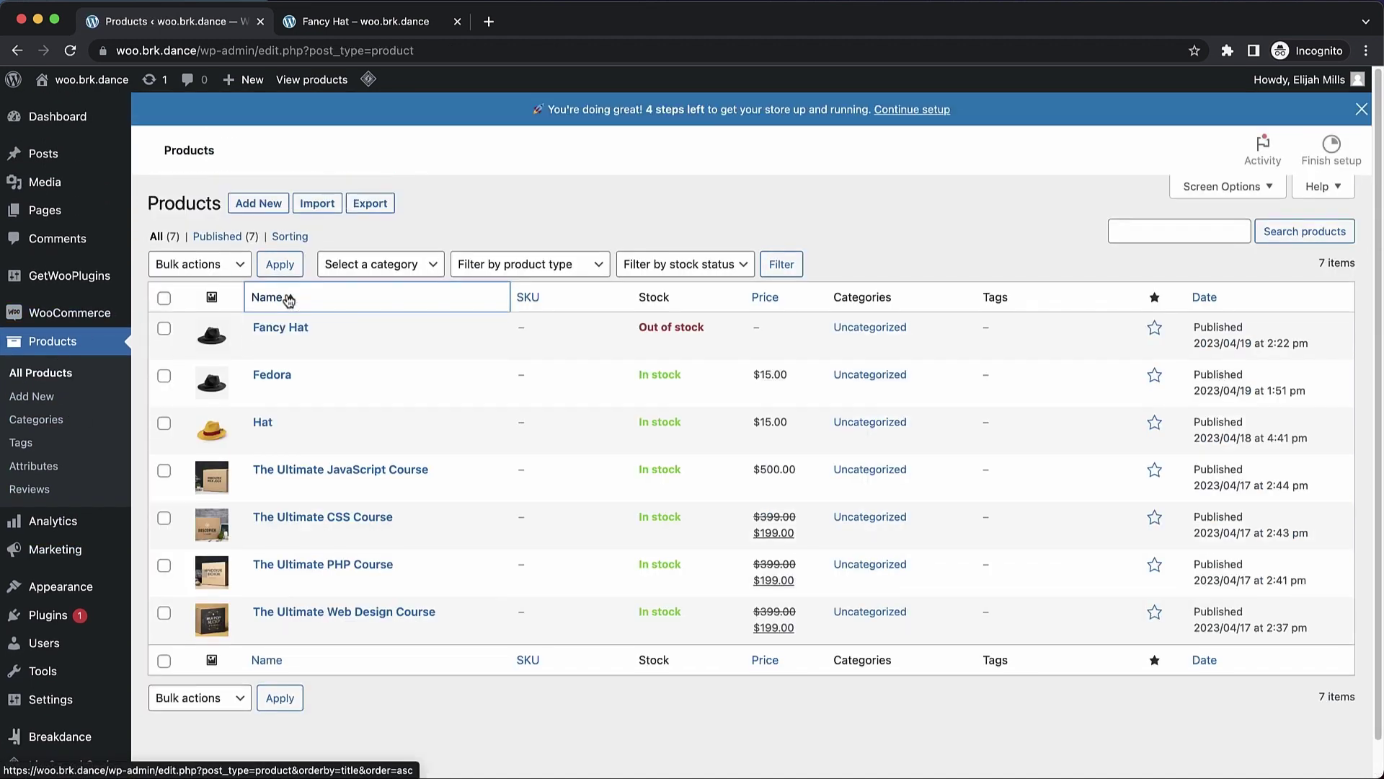
pyautogui.scroll(-5, 285, 334)
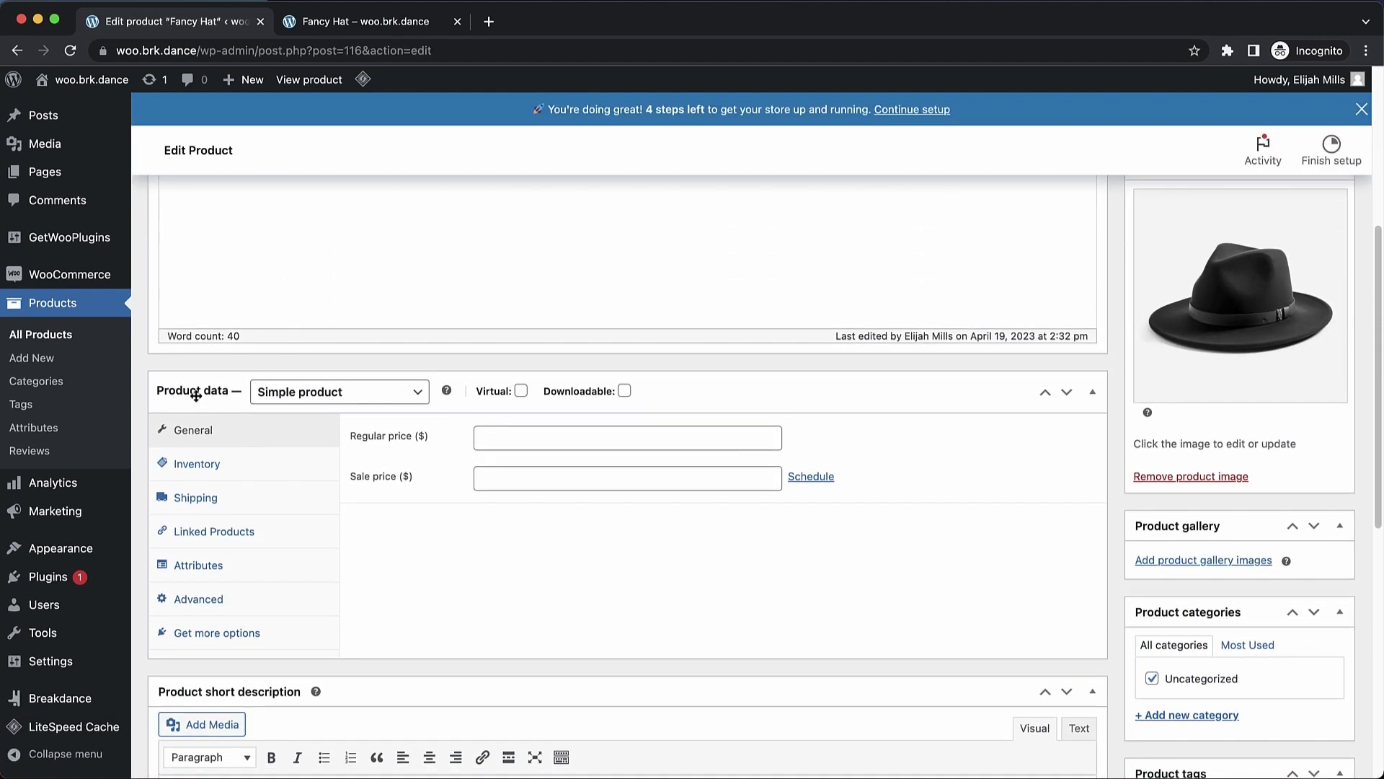
pyautogui.click(306, 393)
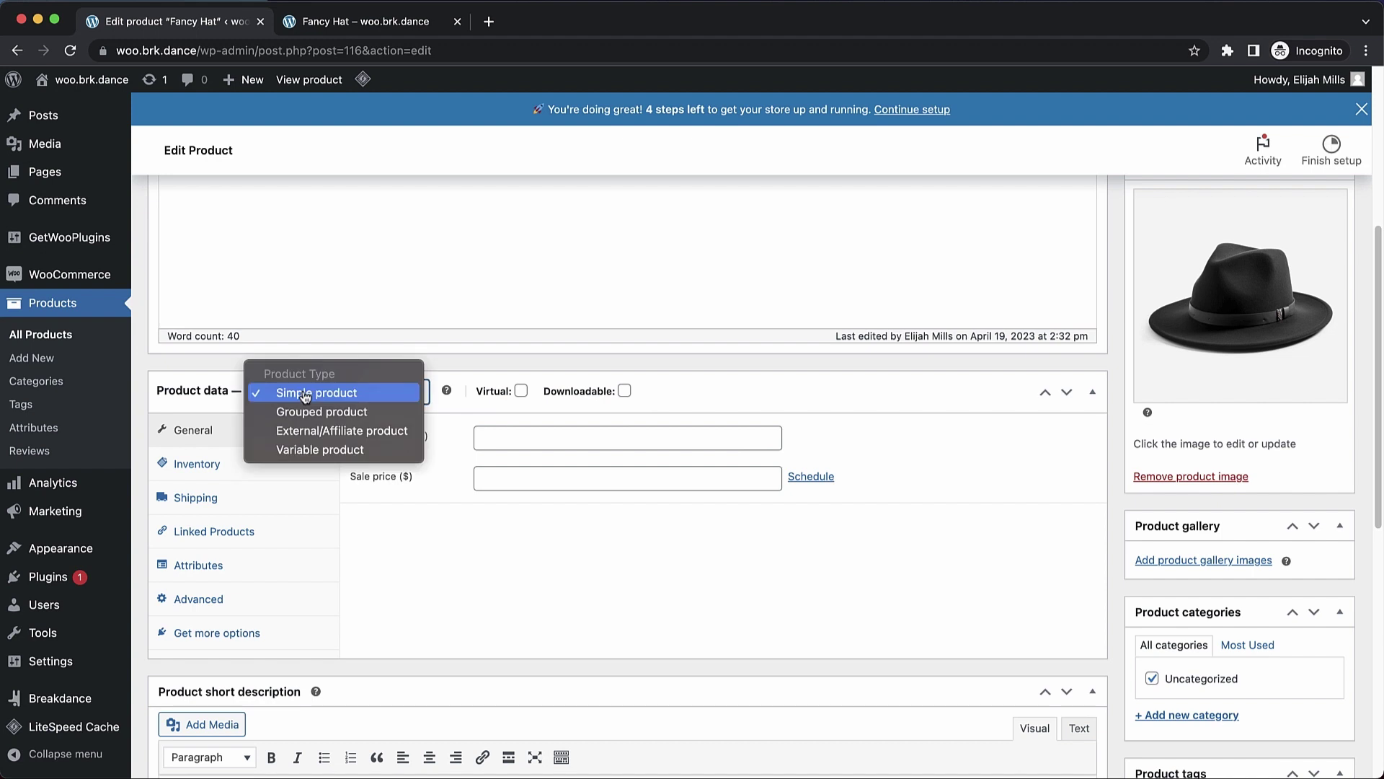
pyautogui.click(311, 451)
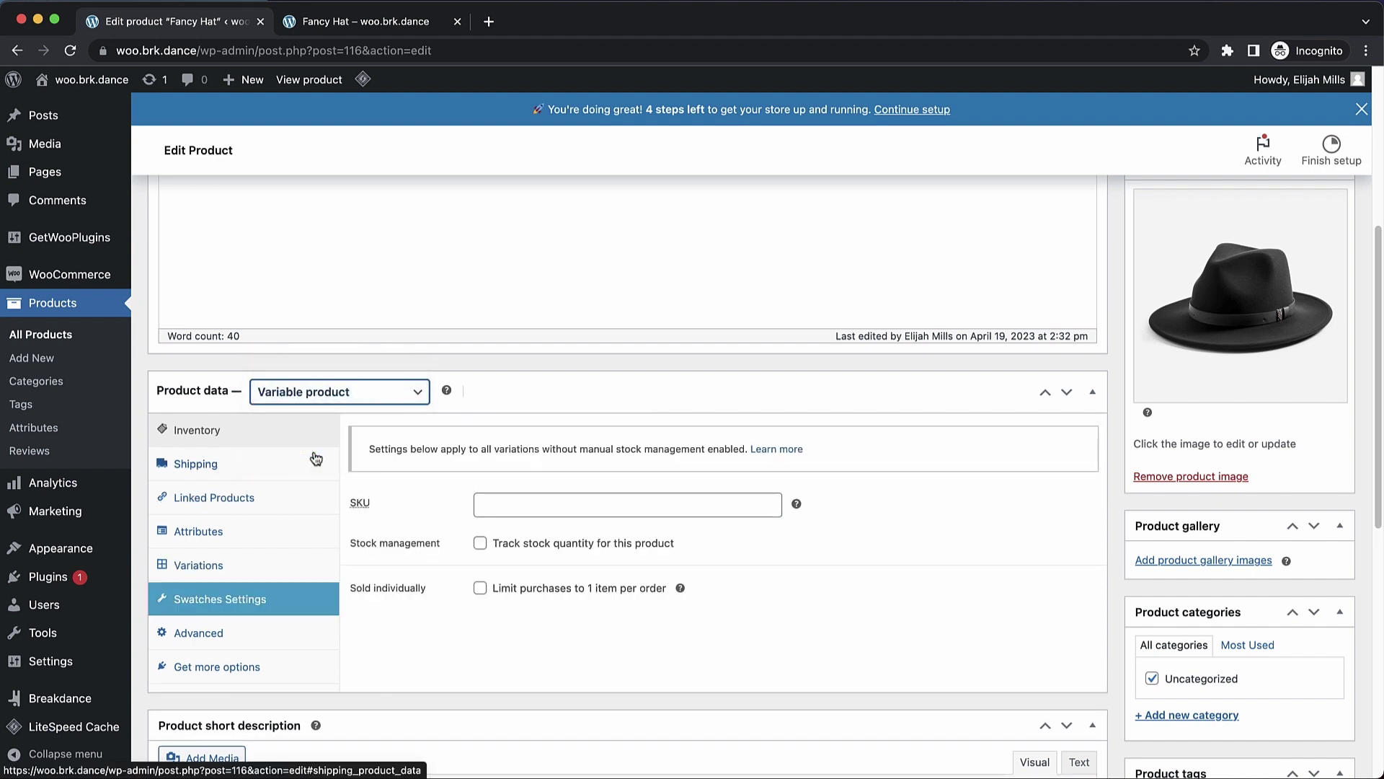
# Add the Color attribute to Fancy Hat's product attributes
pyautogui.scroll(-1, 316, 459)
pyautogui.click(241, 461)
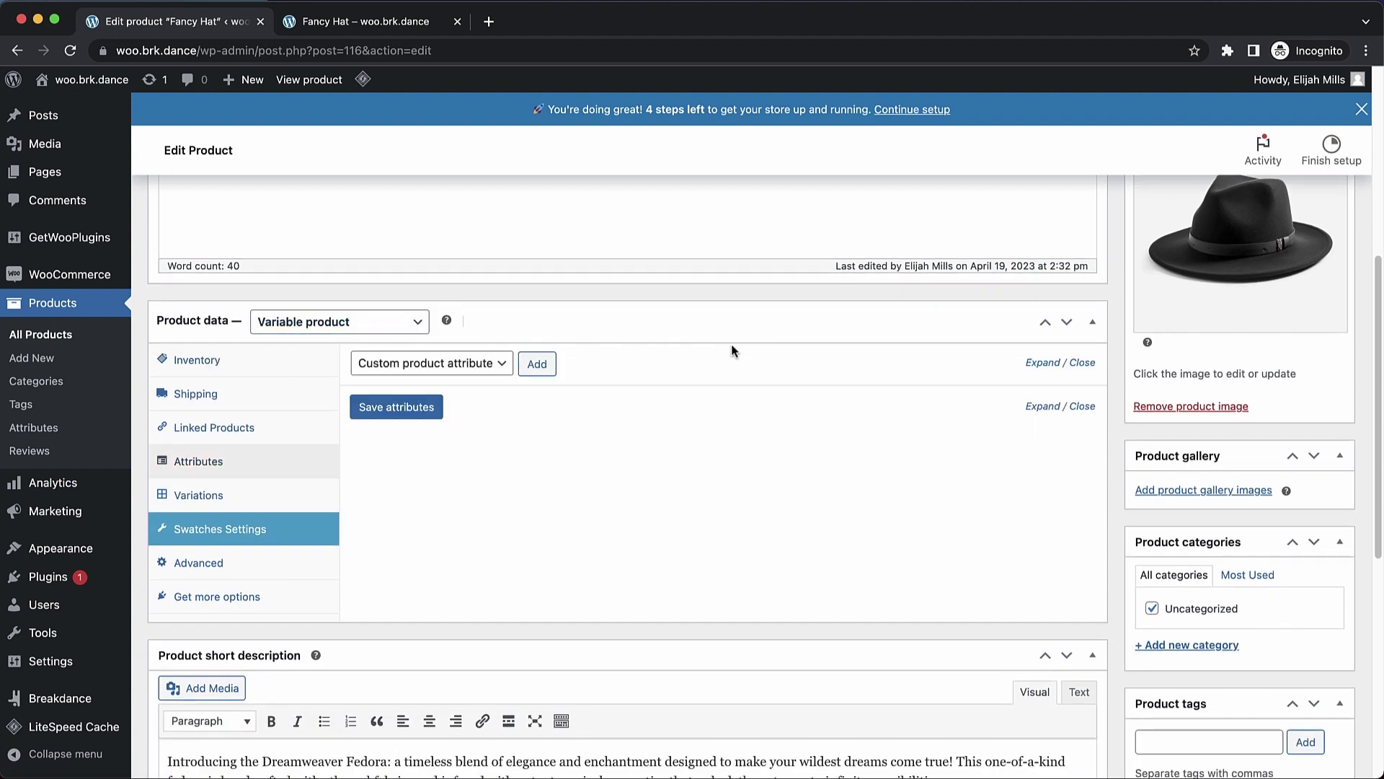
pyautogui.click(454, 363)
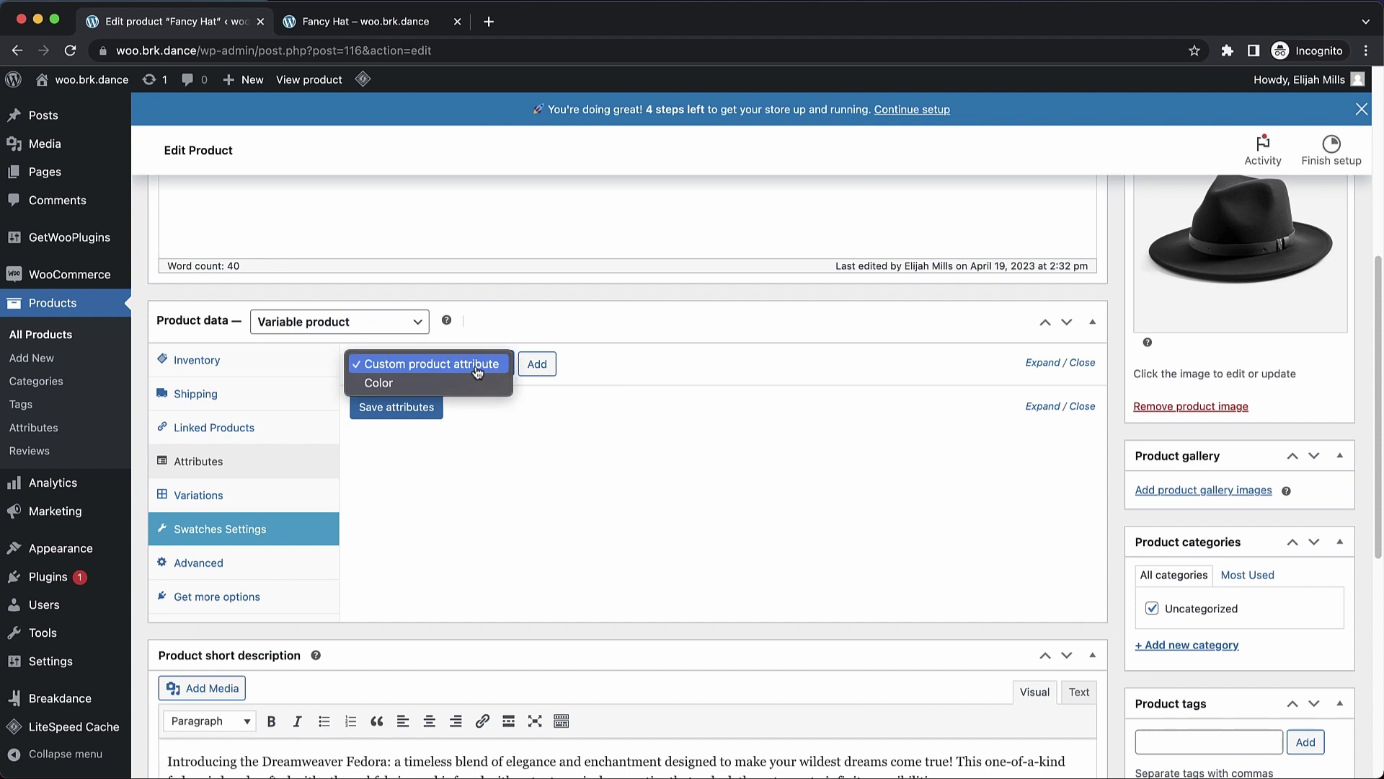
pyautogui.click(430, 390)
pyautogui.click(535, 366)
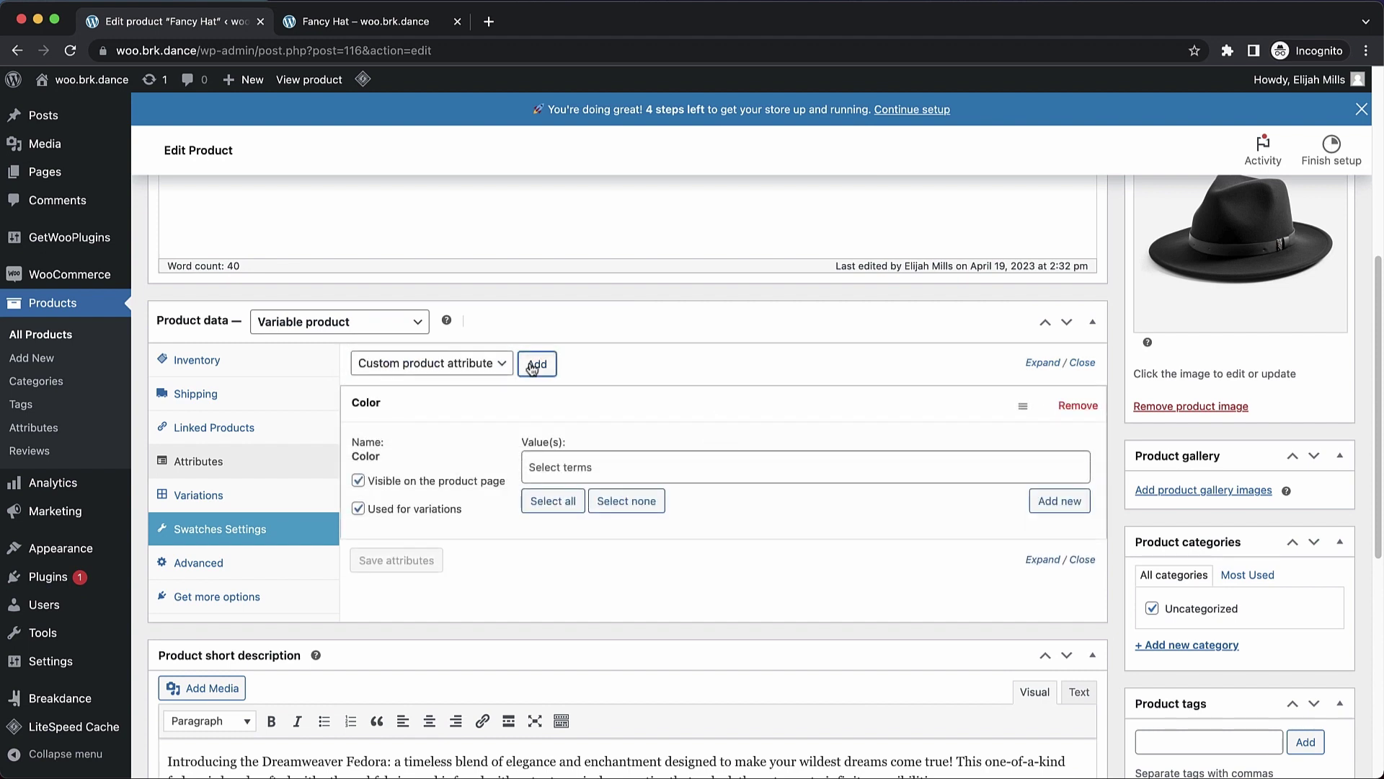
# Choose Black, Blue, Green and Orange as Fancy Hat's Color values and save the attributes
pyautogui.scroll(-1, 533, 368)
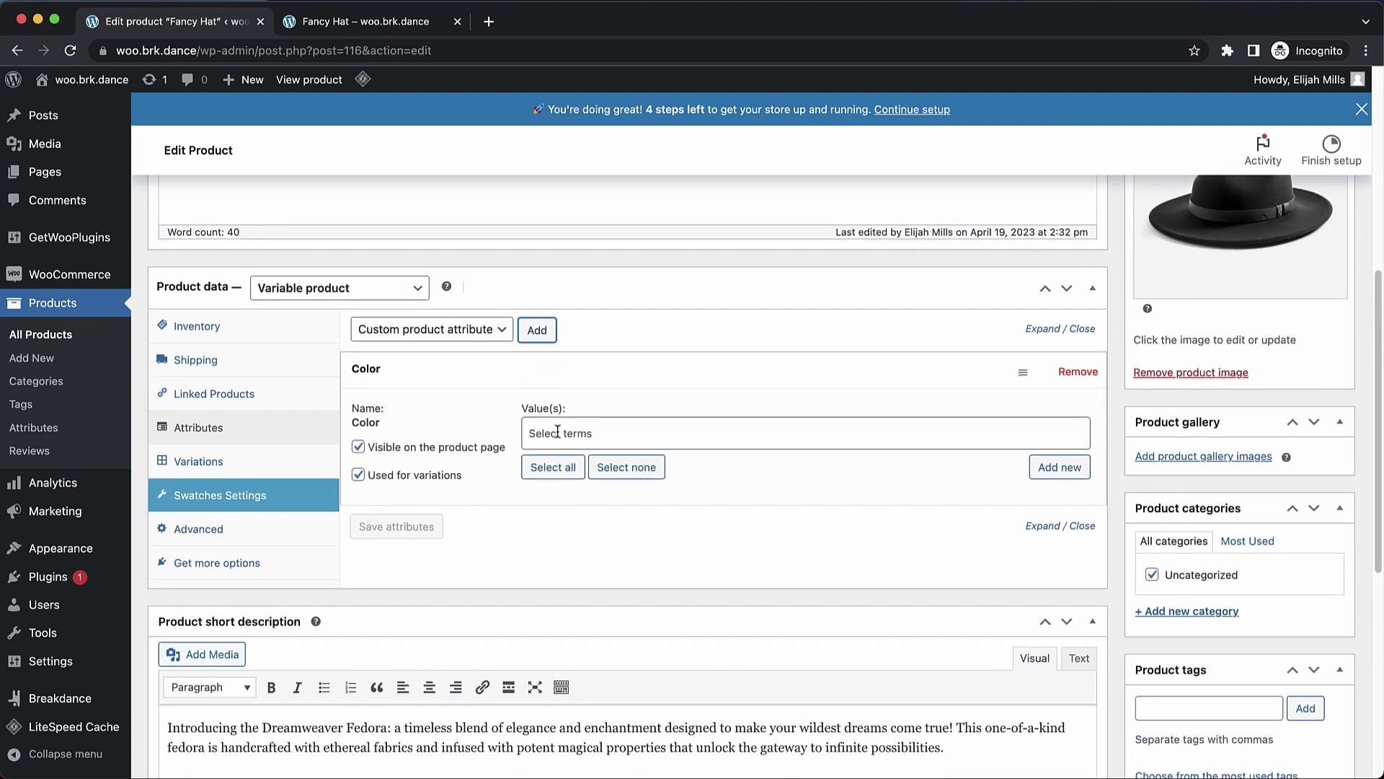
pyautogui.click(557, 431)
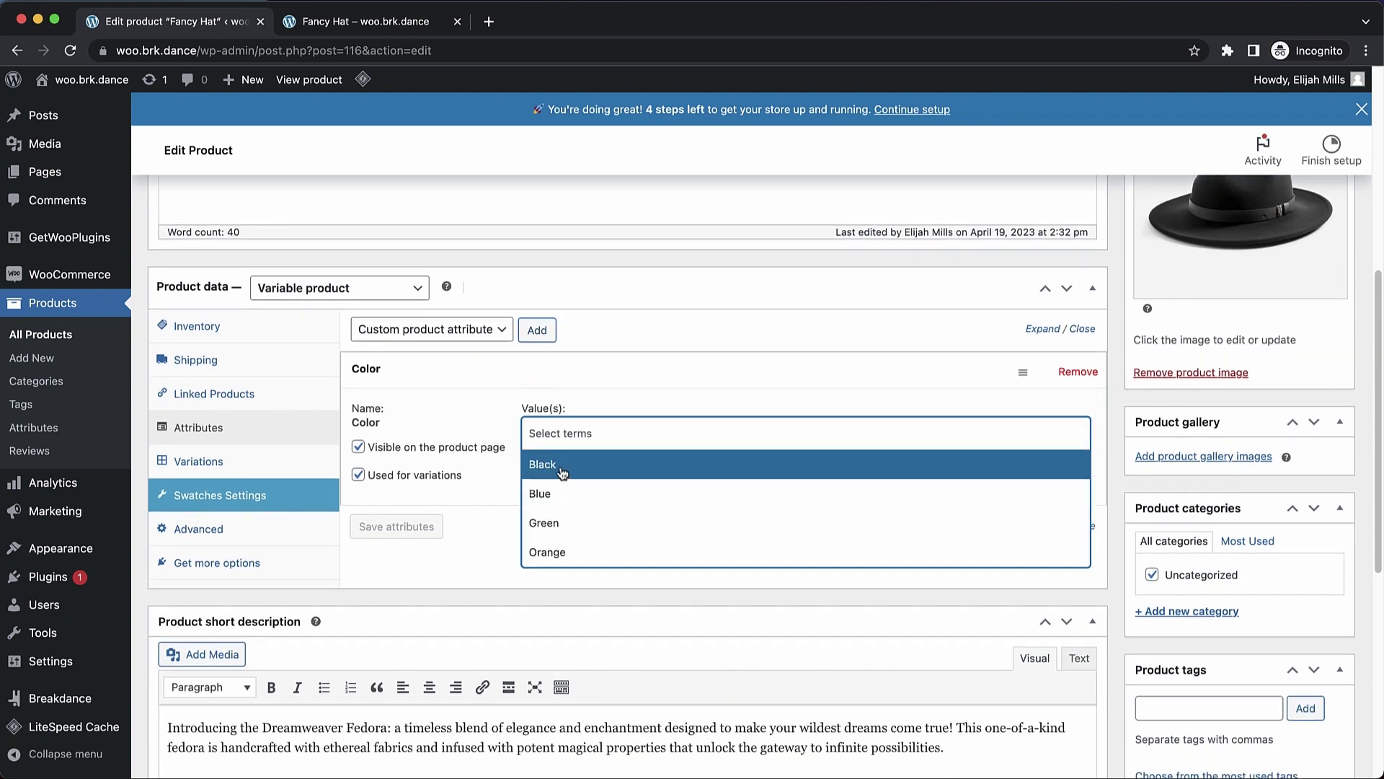
pyautogui.click(561, 465)
pyautogui.click(608, 427)
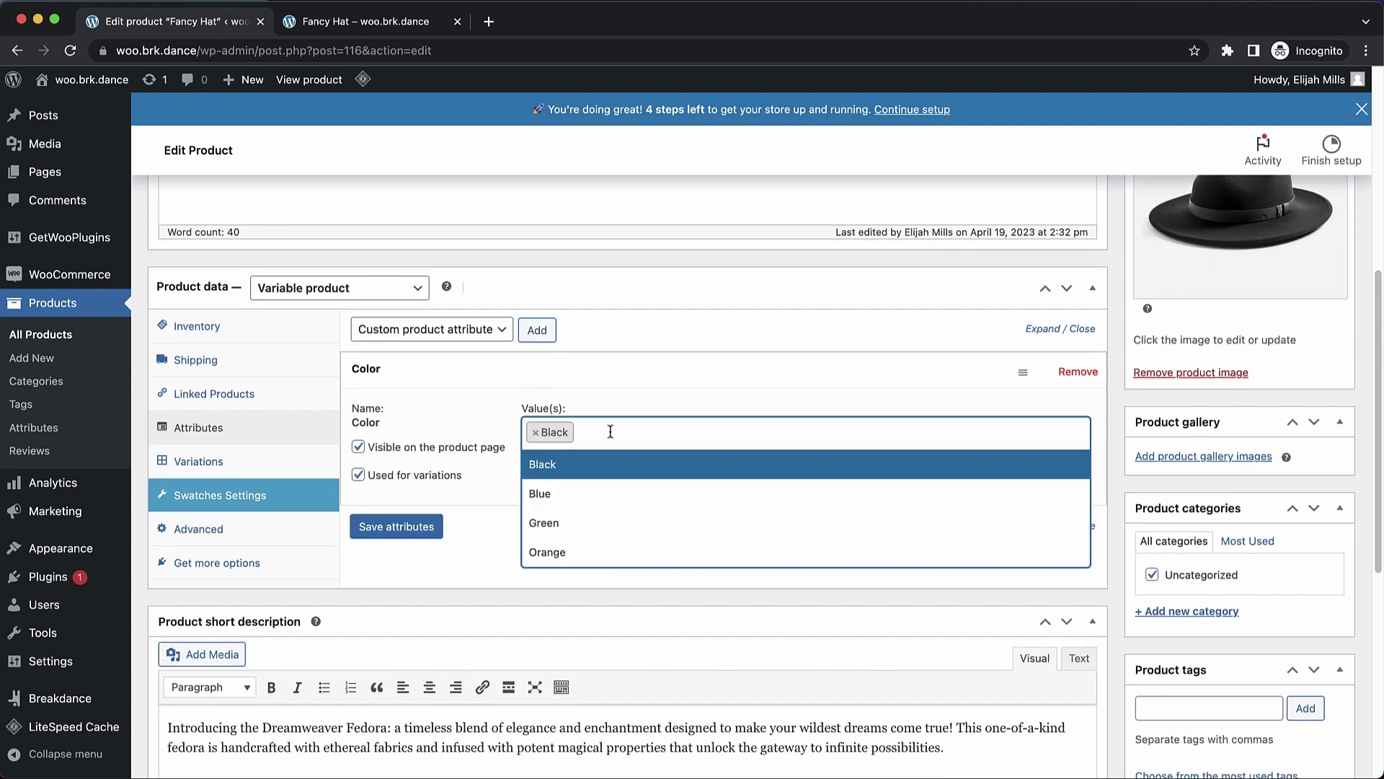
pyautogui.click(560, 490)
pyautogui.click(649, 438)
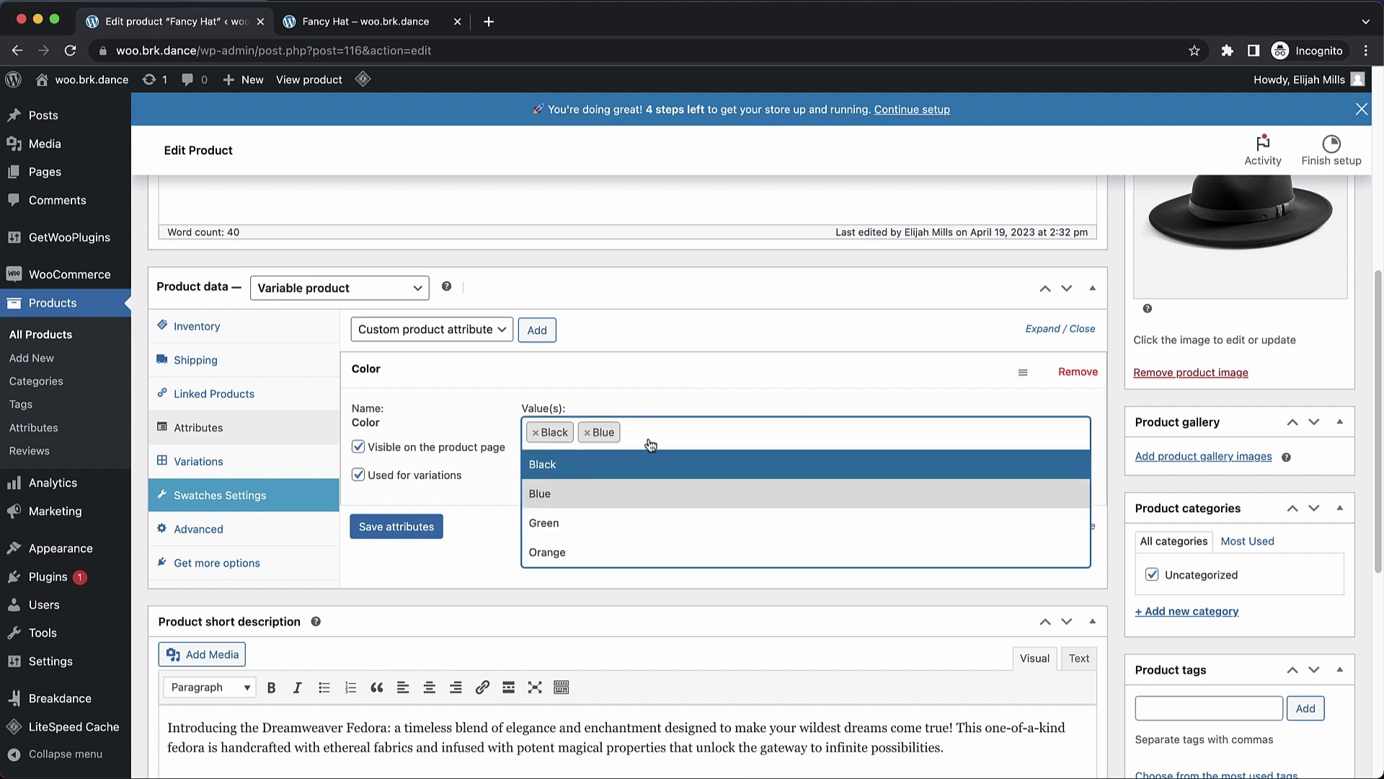
pyautogui.click(591, 524)
pyautogui.click(743, 436)
pyautogui.click(632, 547)
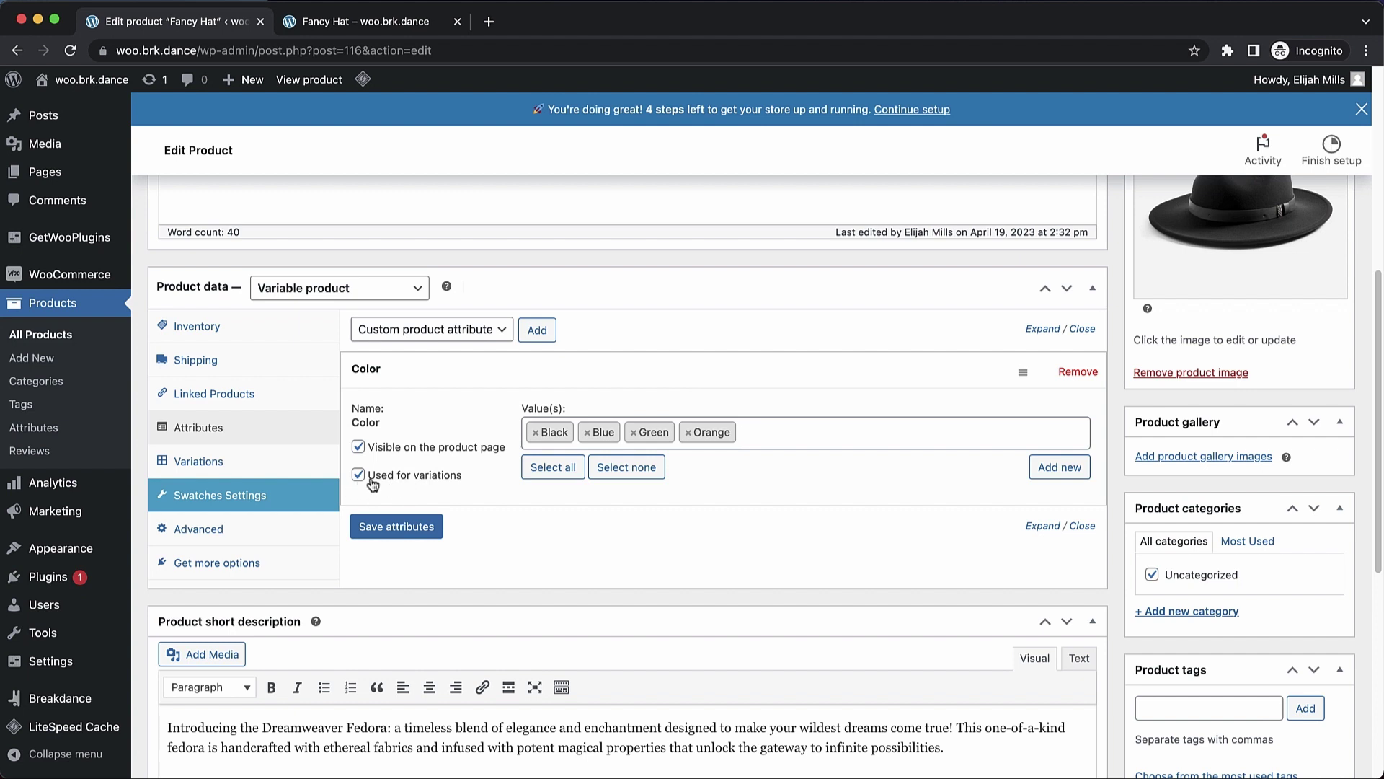
pyautogui.click(397, 527)
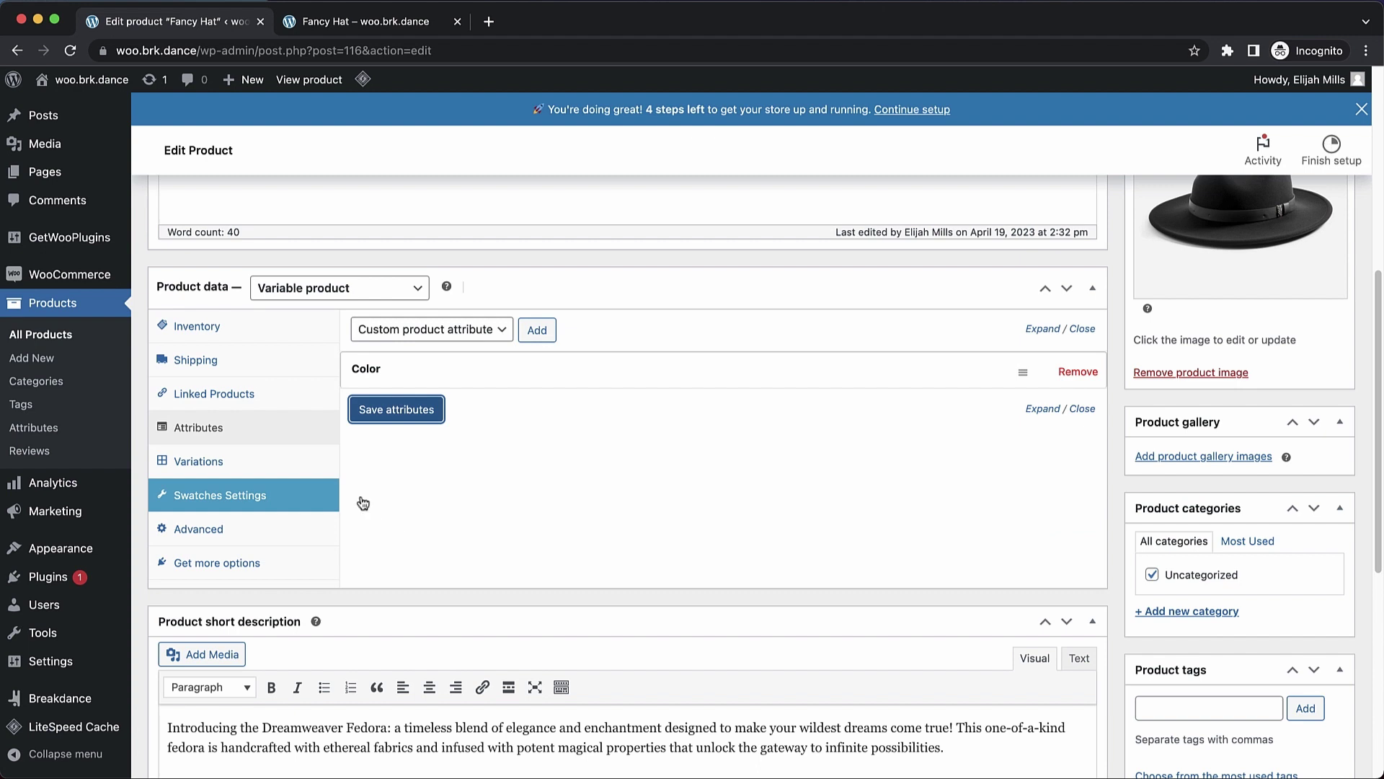
# Generate one variation per colour using 'Create variations from all attributes'
pyautogui.click(270, 465)
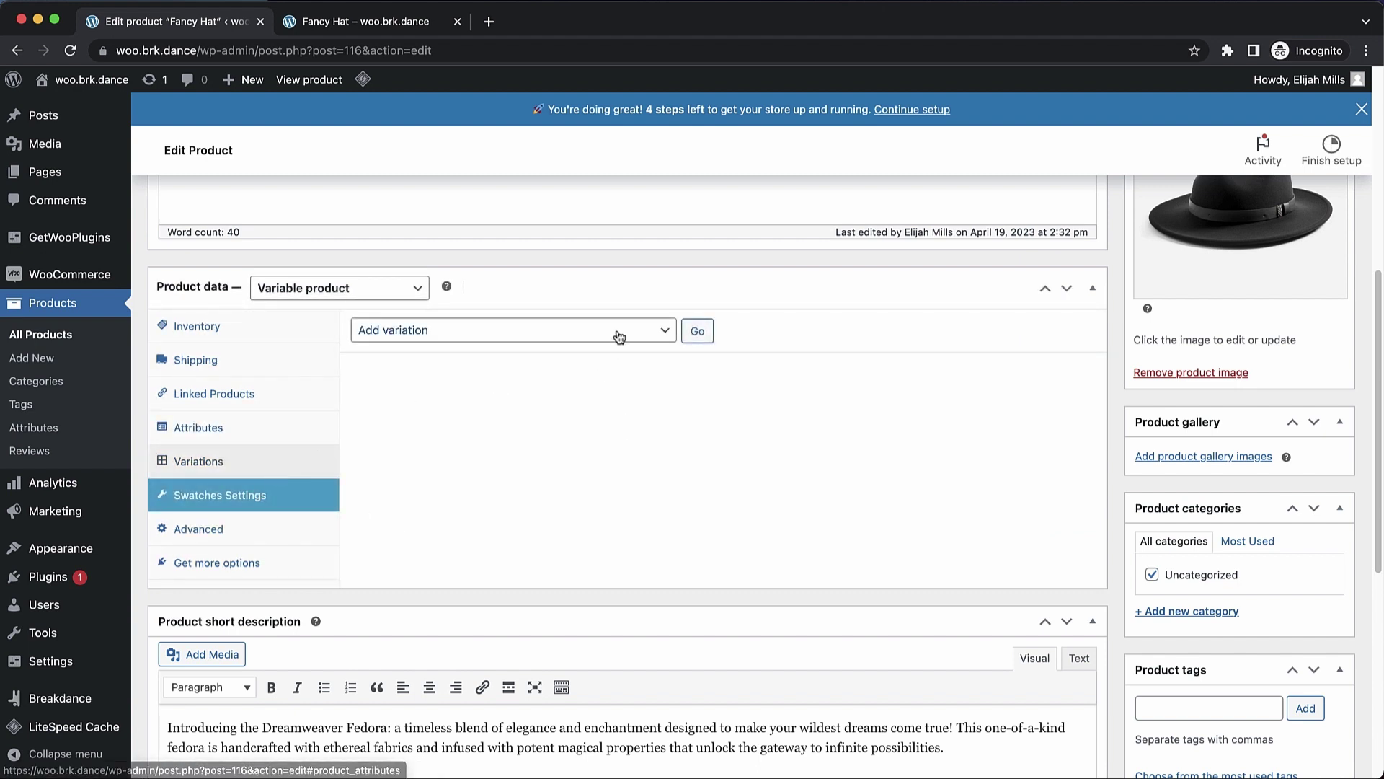
pyautogui.click(587, 330)
pyautogui.click(588, 351)
pyautogui.click(707, 331)
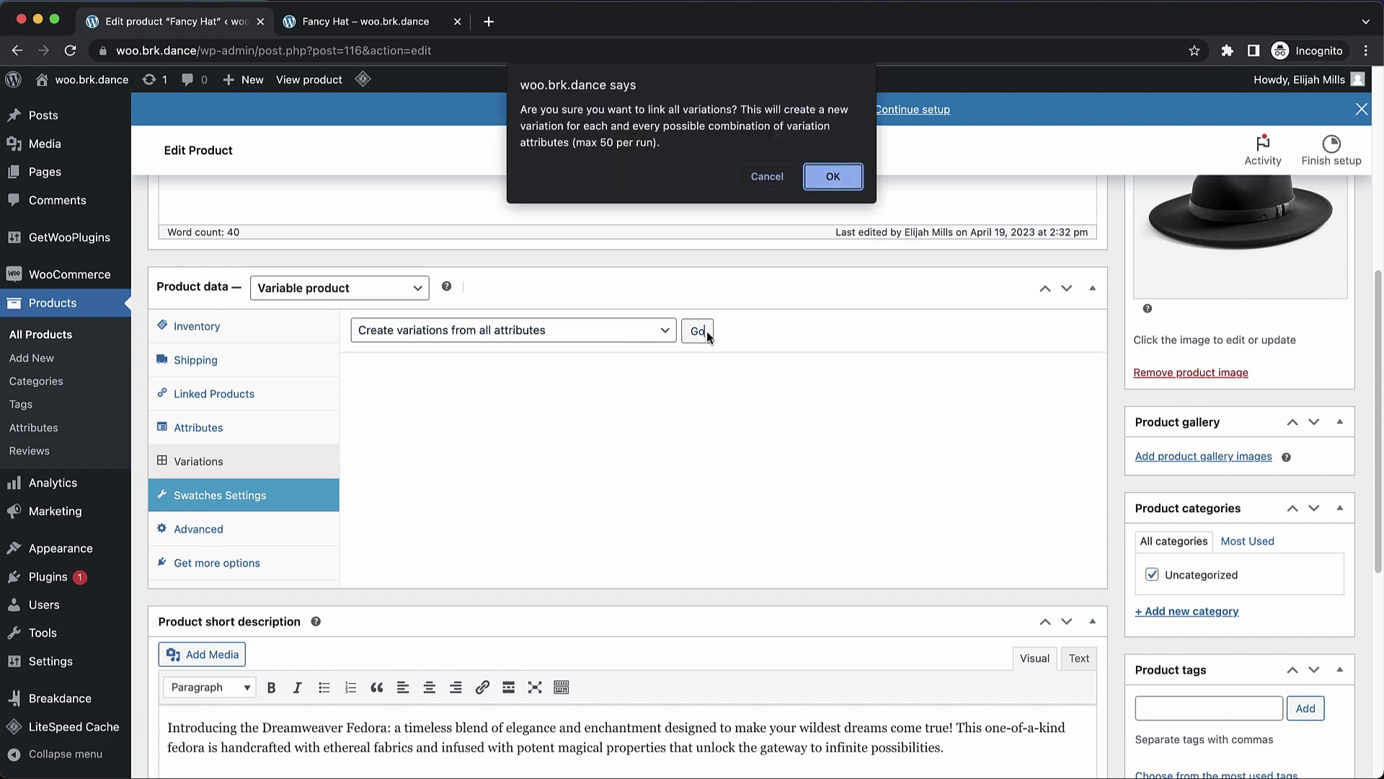
pyautogui.click(833, 182)
pyautogui.click(836, 143)
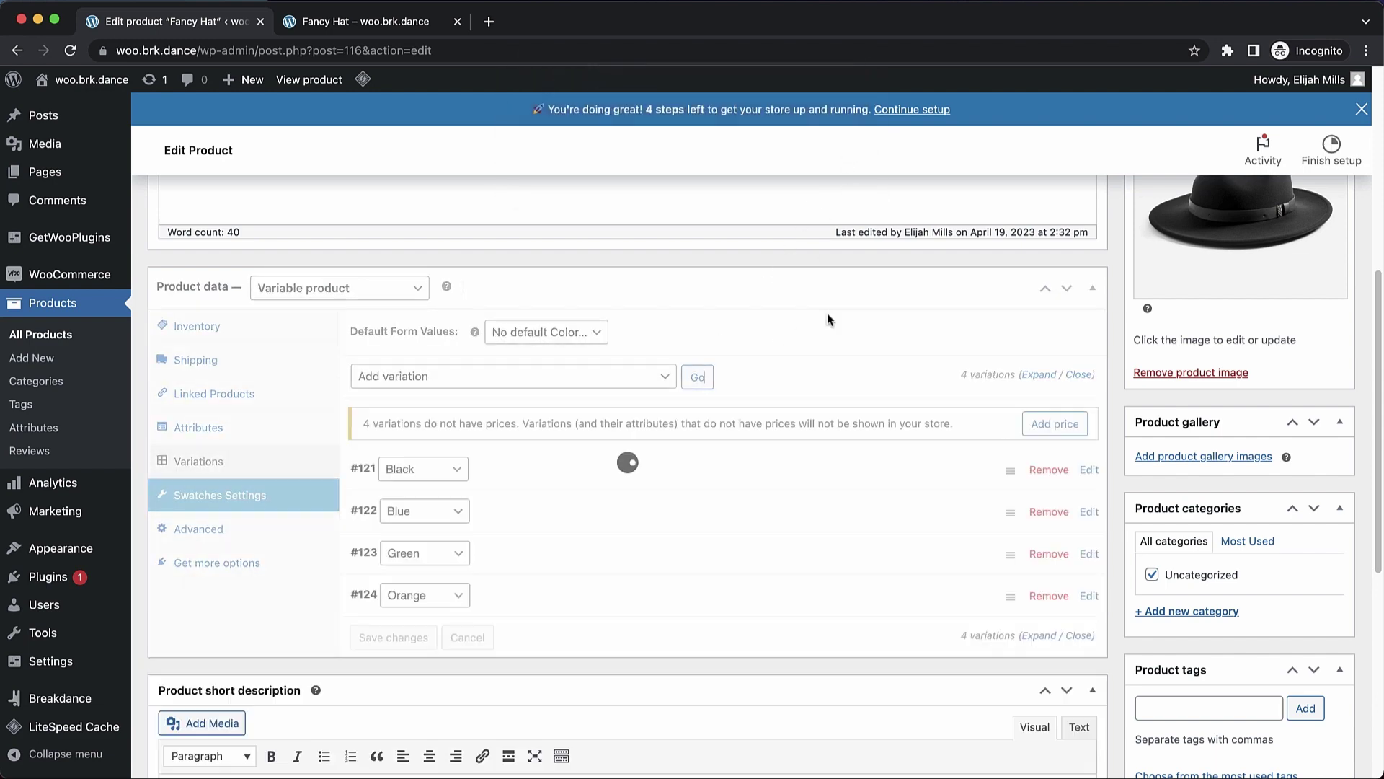
# Give all four variations a price of 15
pyautogui.scroll(-3, 565, 368)
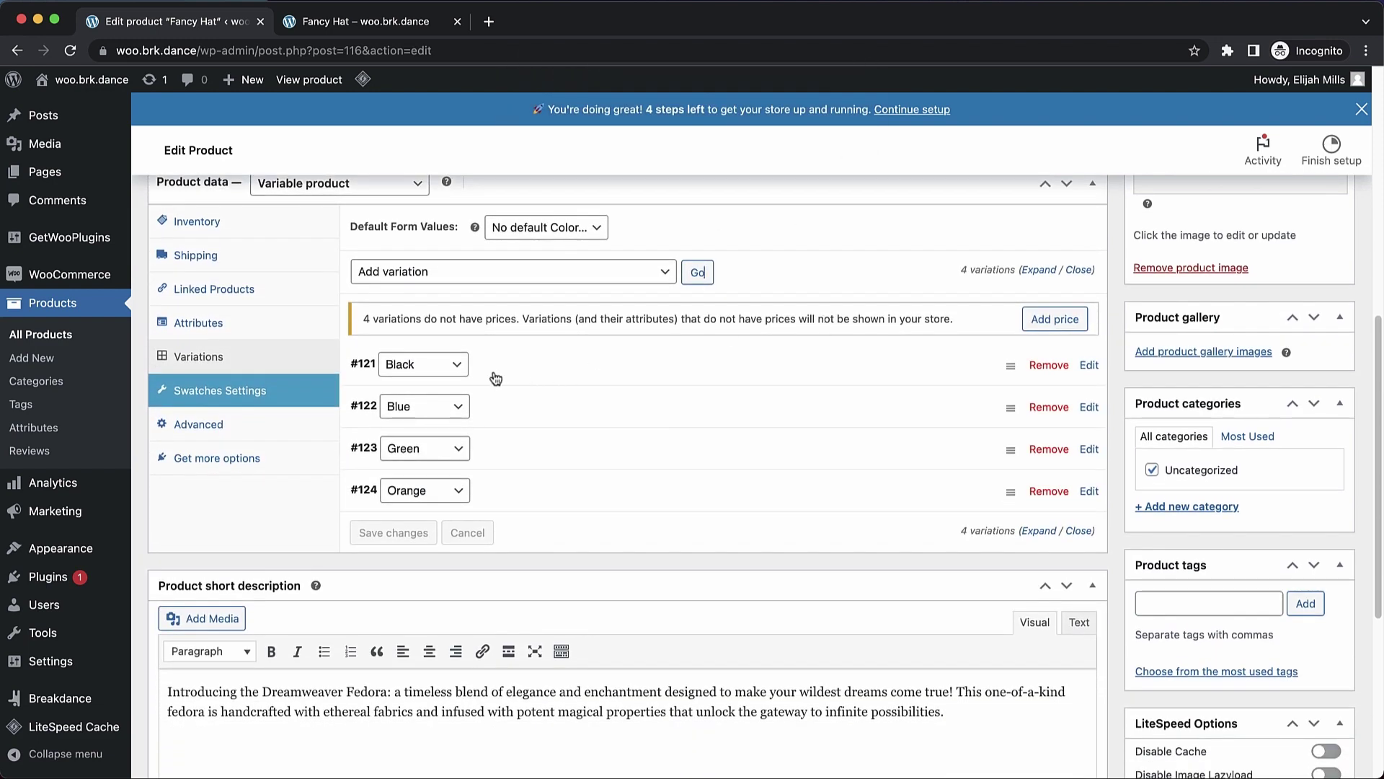
pyautogui.click(1050, 322)
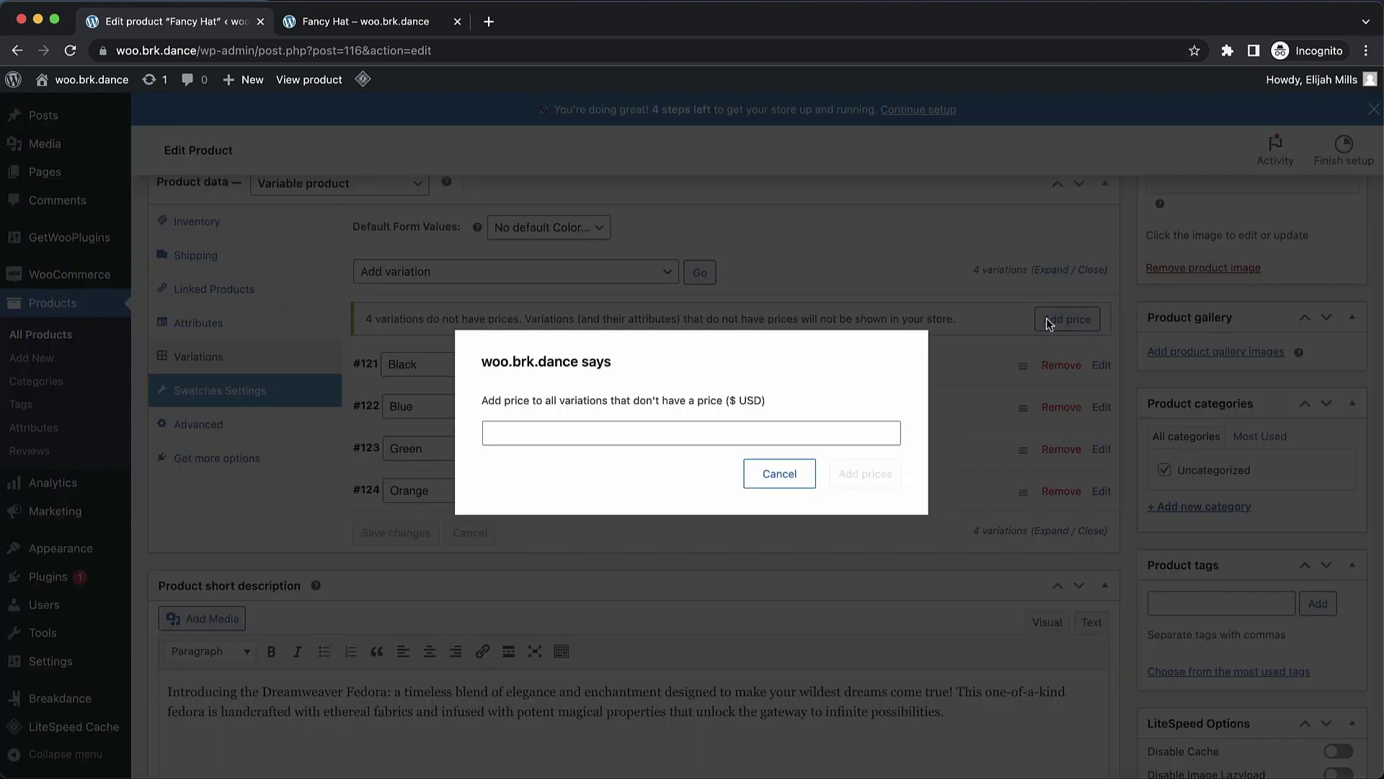
pyautogui.click(648, 431)
pyautogui.write('15')
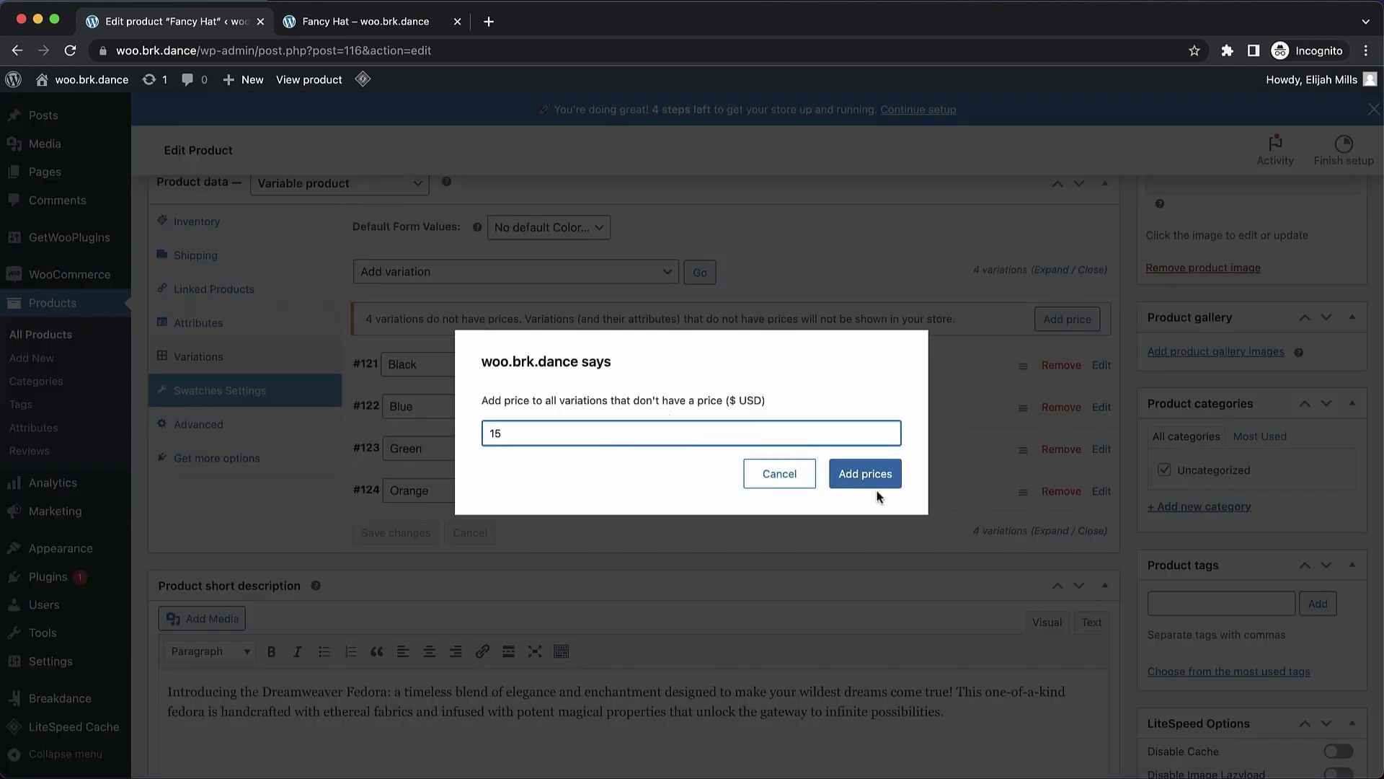
pyautogui.click(884, 479)
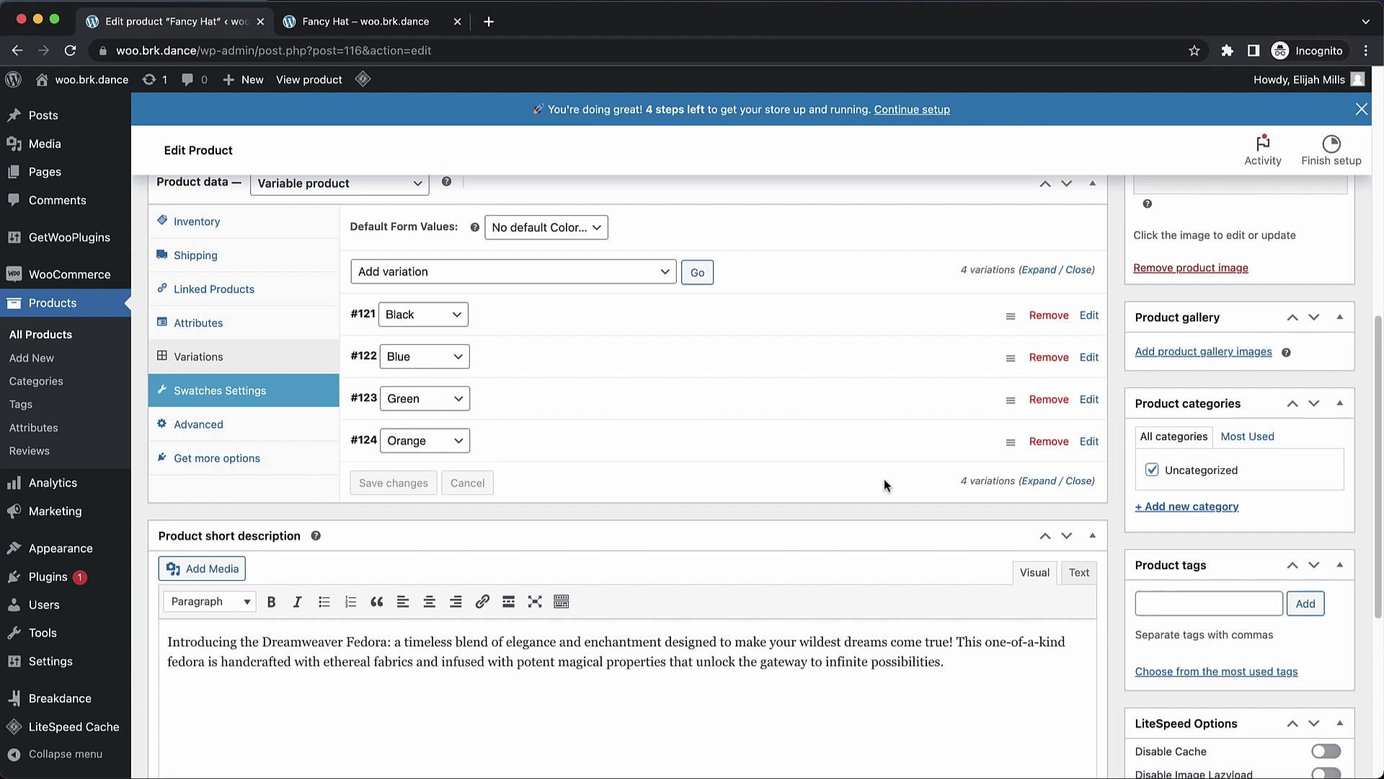
# Set the black fedora image on variation #121 and the blue fedora on #122
pyautogui.click(806, 329)
pyautogui.click(385, 380)
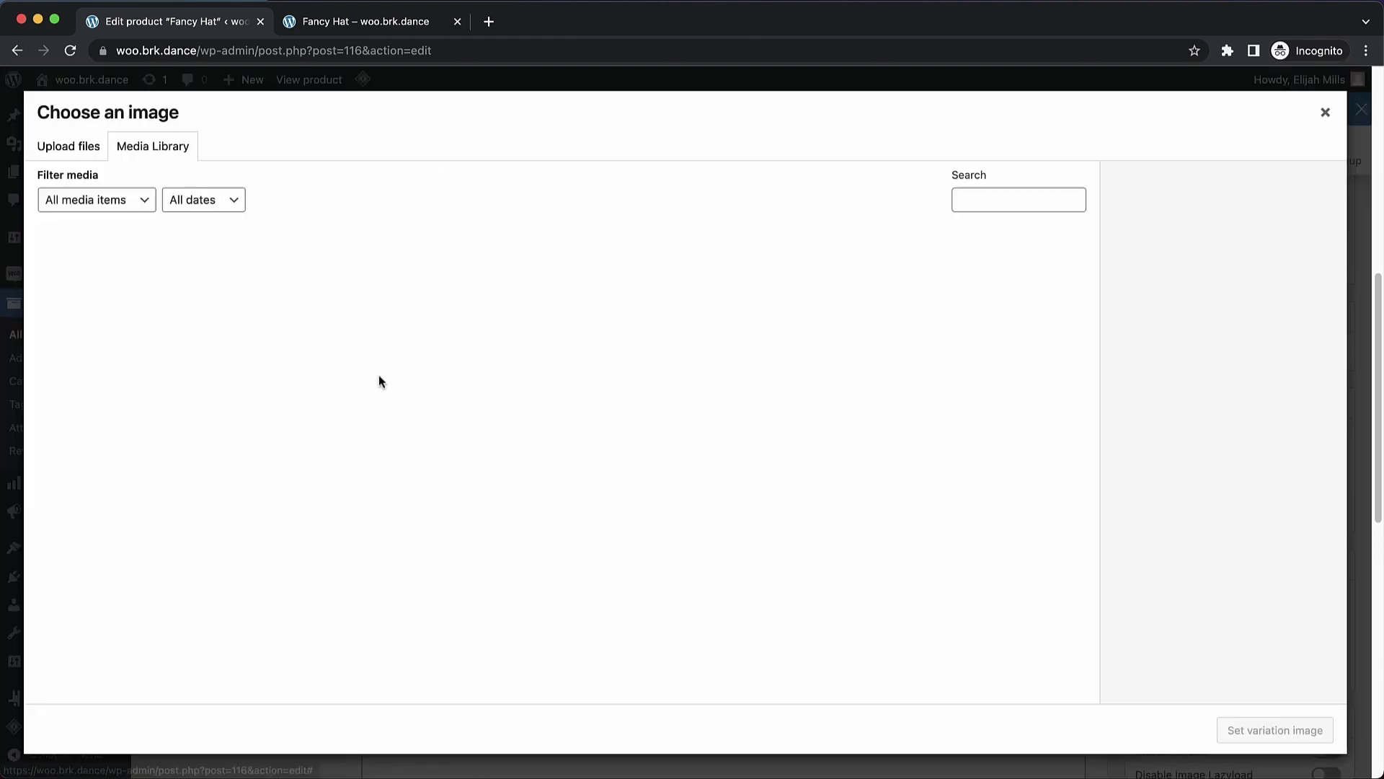
pyautogui.click(113, 307)
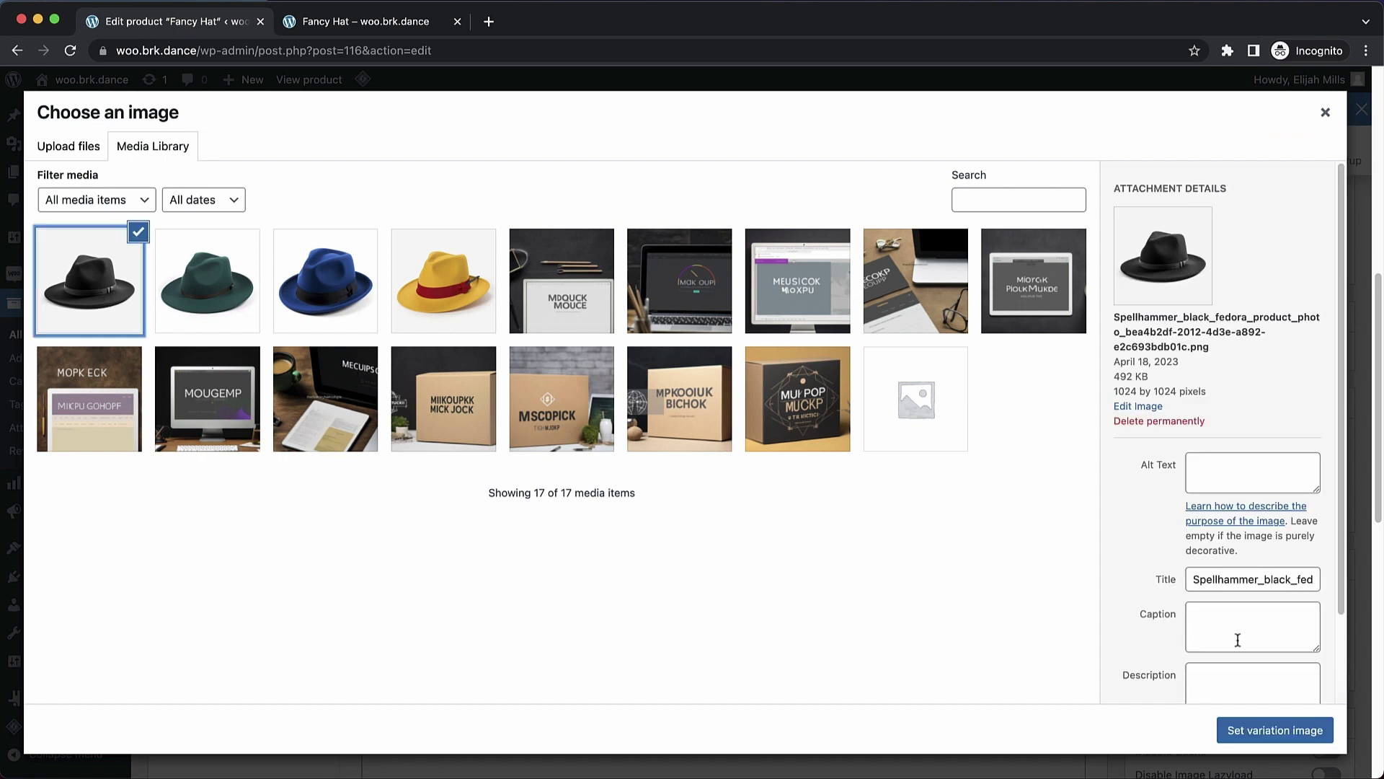
pyautogui.click(1266, 731)
pyautogui.click(715, 325)
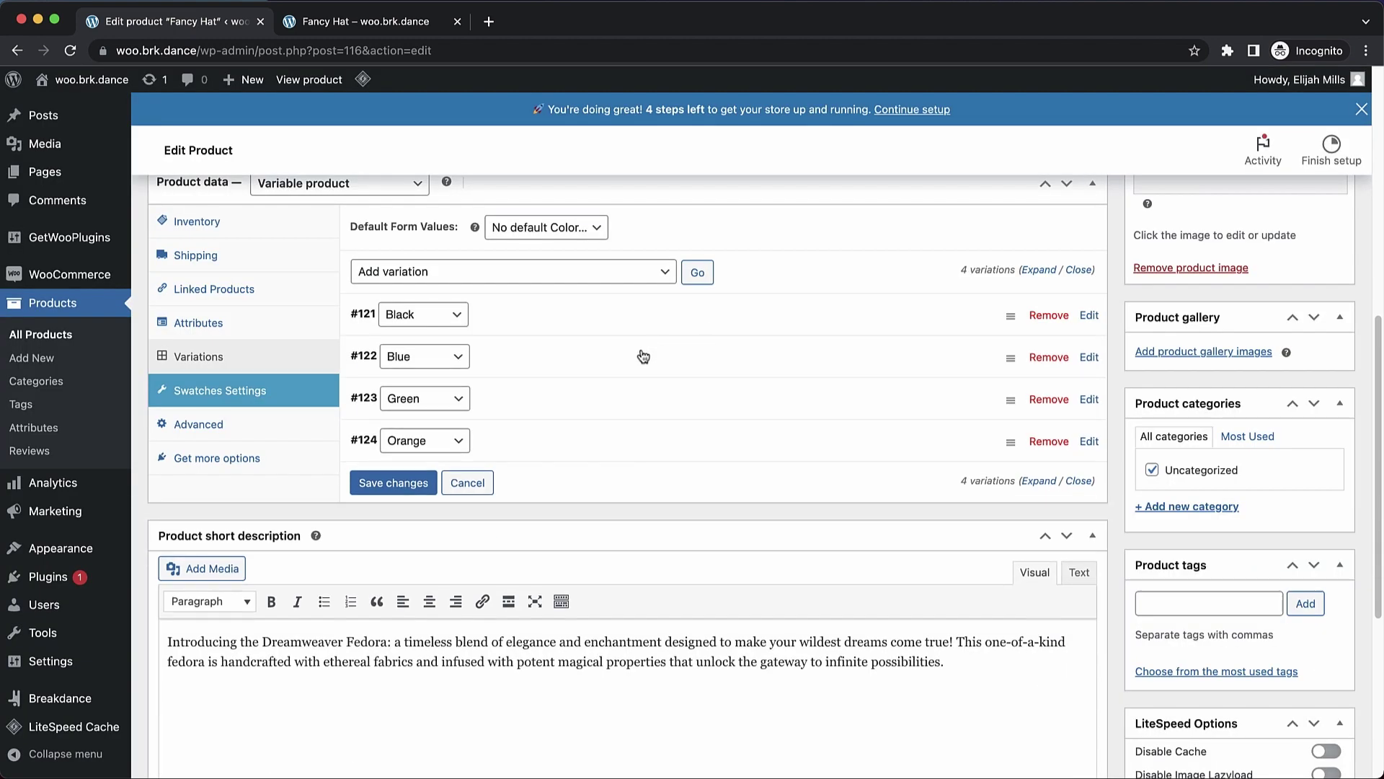
pyautogui.click(600, 364)
pyautogui.click(427, 424)
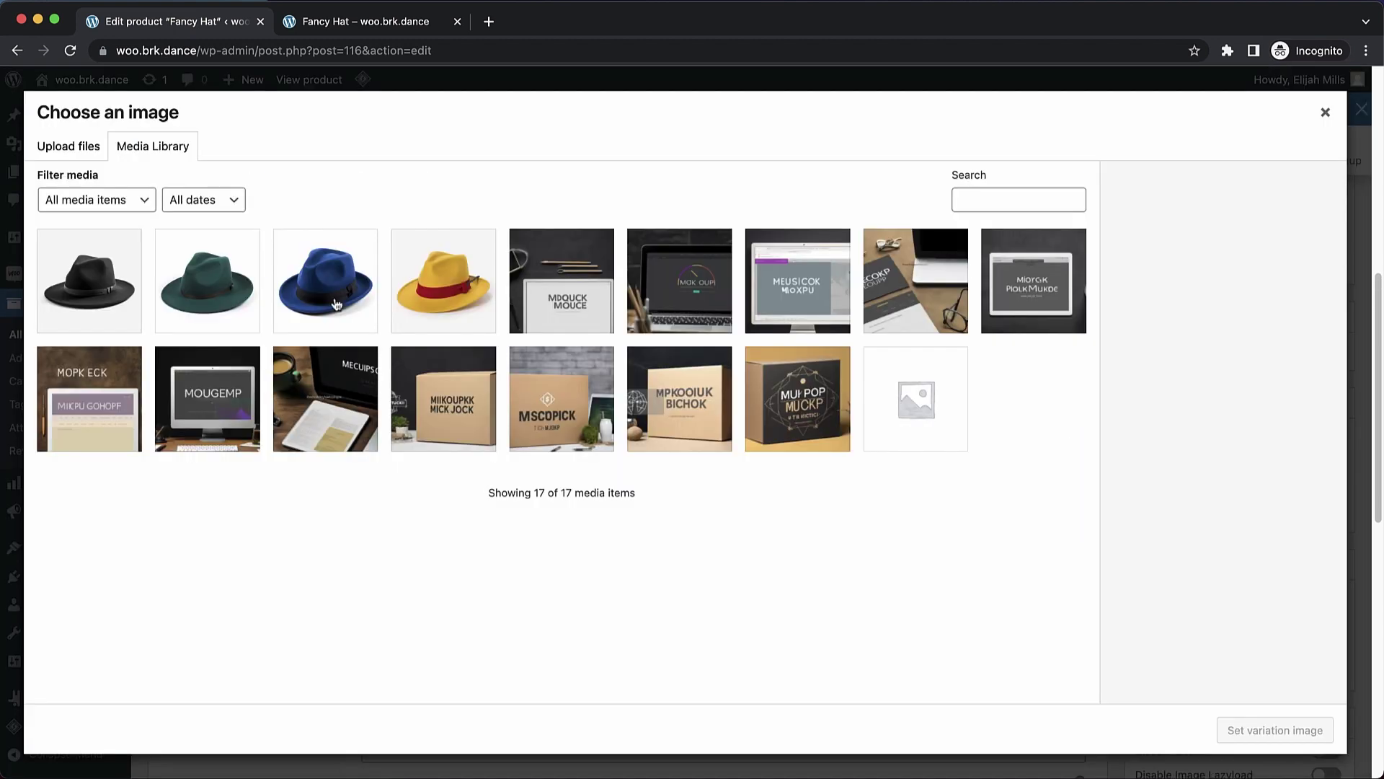
pyautogui.click(328, 288)
pyautogui.click(1252, 727)
pyautogui.click(719, 361)
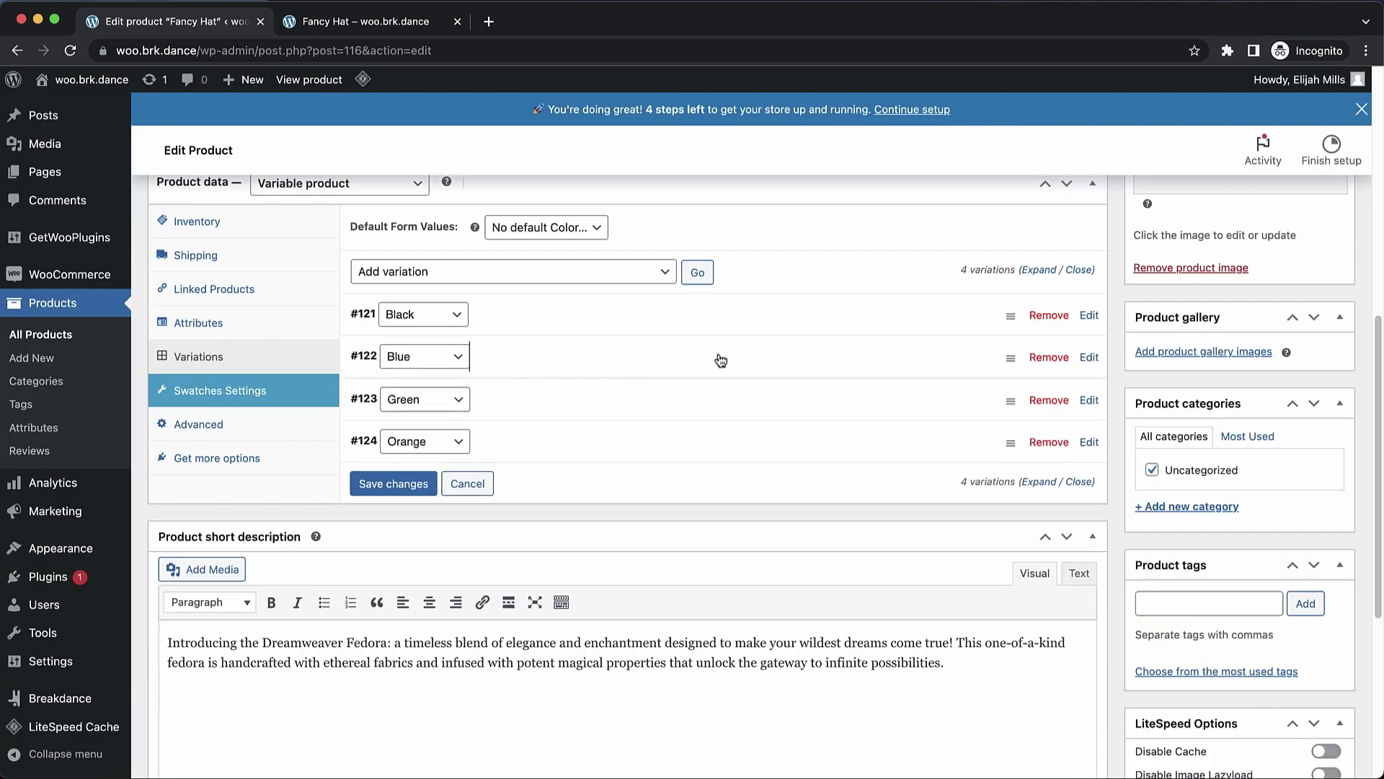
# Set the green fedora on variation #123 and the yellow fedora on #124, then save changes
pyautogui.scroll(-1, 654, 362)
pyautogui.click(653, 362)
pyautogui.click(388, 414)
pyautogui.click(195, 287)
pyautogui.click(1252, 727)
pyautogui.click(658, 346)
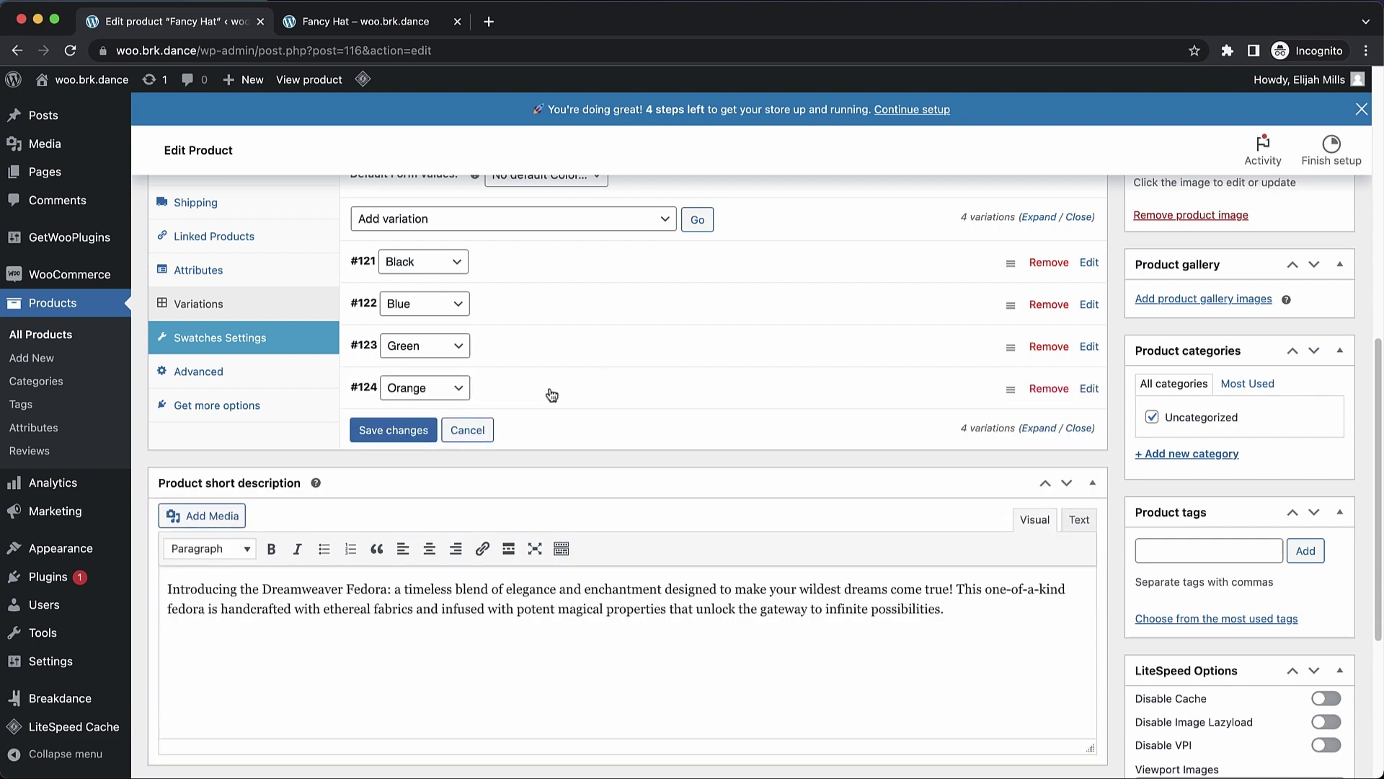
pyautogui.click(551, 389)
pyautogui.click(387, 456)
pyautogui.click(478, 289)
pyautogui.click(1298, 729)
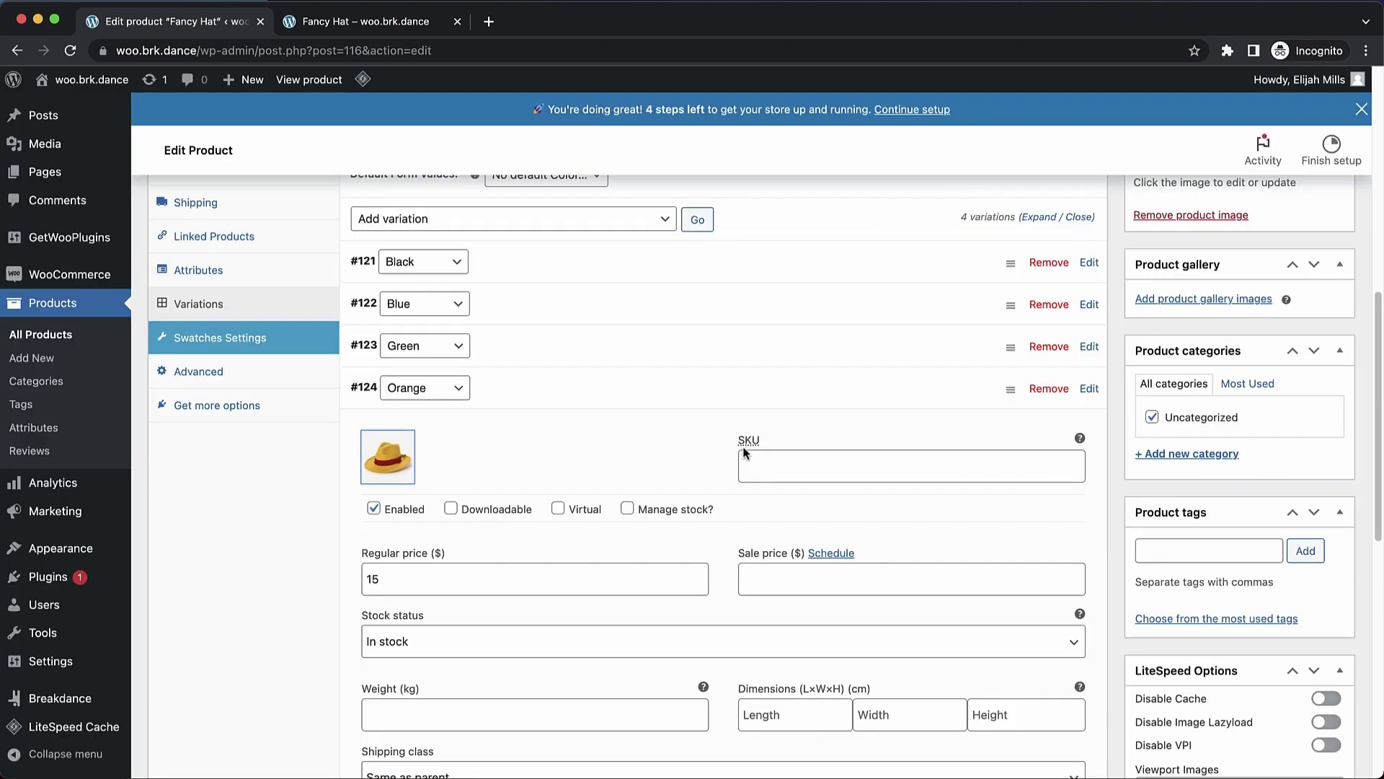
pyautogui.click(717, 406)
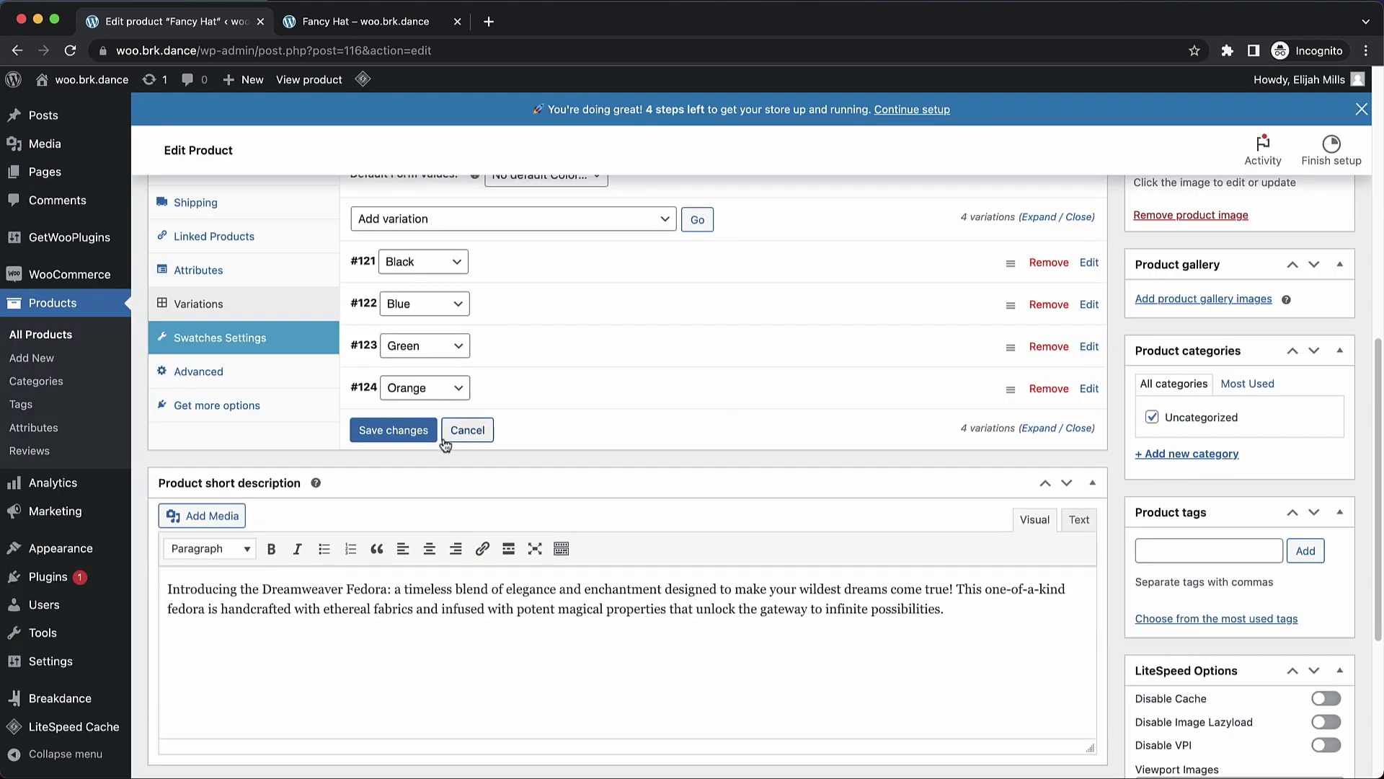
pyautogui.click(416, 431)
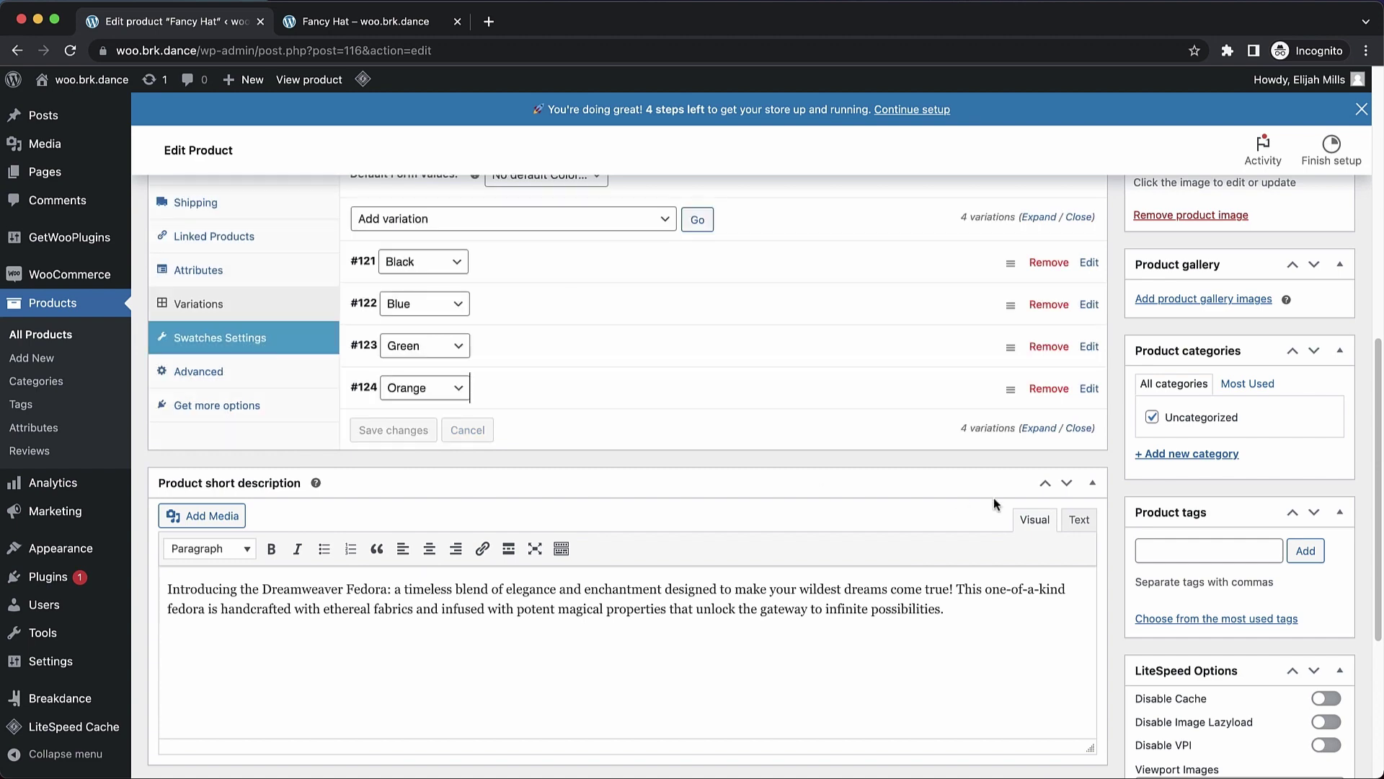
# Update the Fancy Hat product and reload its storefront page to view the swatches
pyautogui.scroll(8, 993, 497)
pyautogui.click(1299, 427)
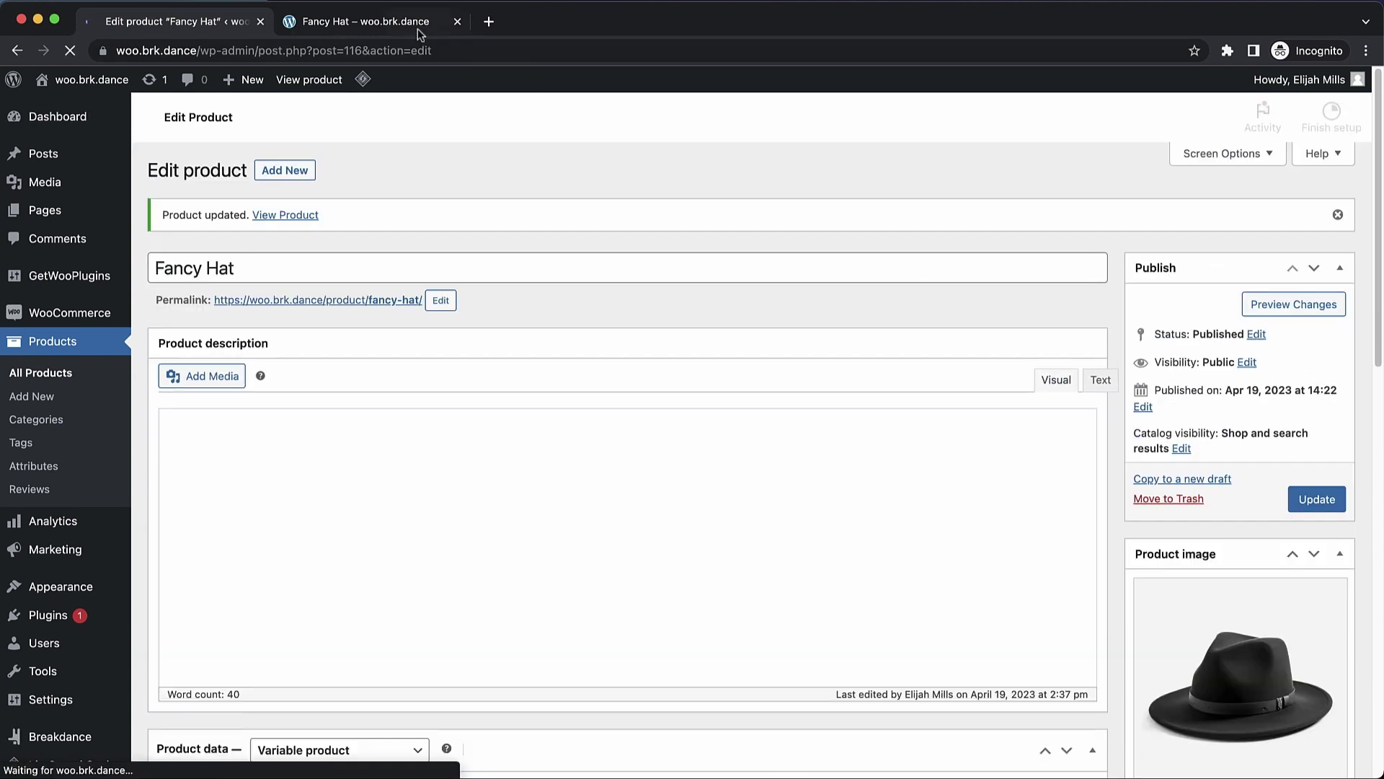
pyautogui.click(416, 27)
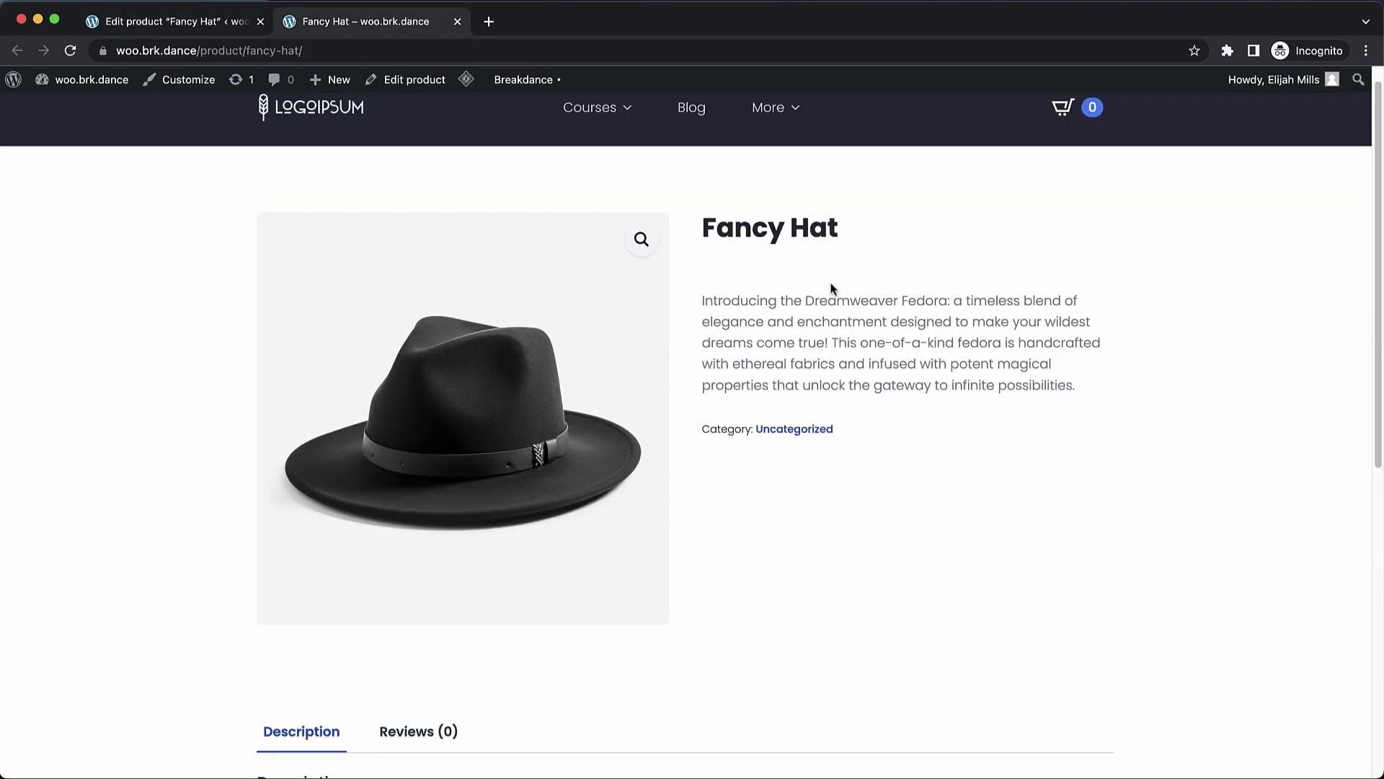
pyautogui.press('super+r')
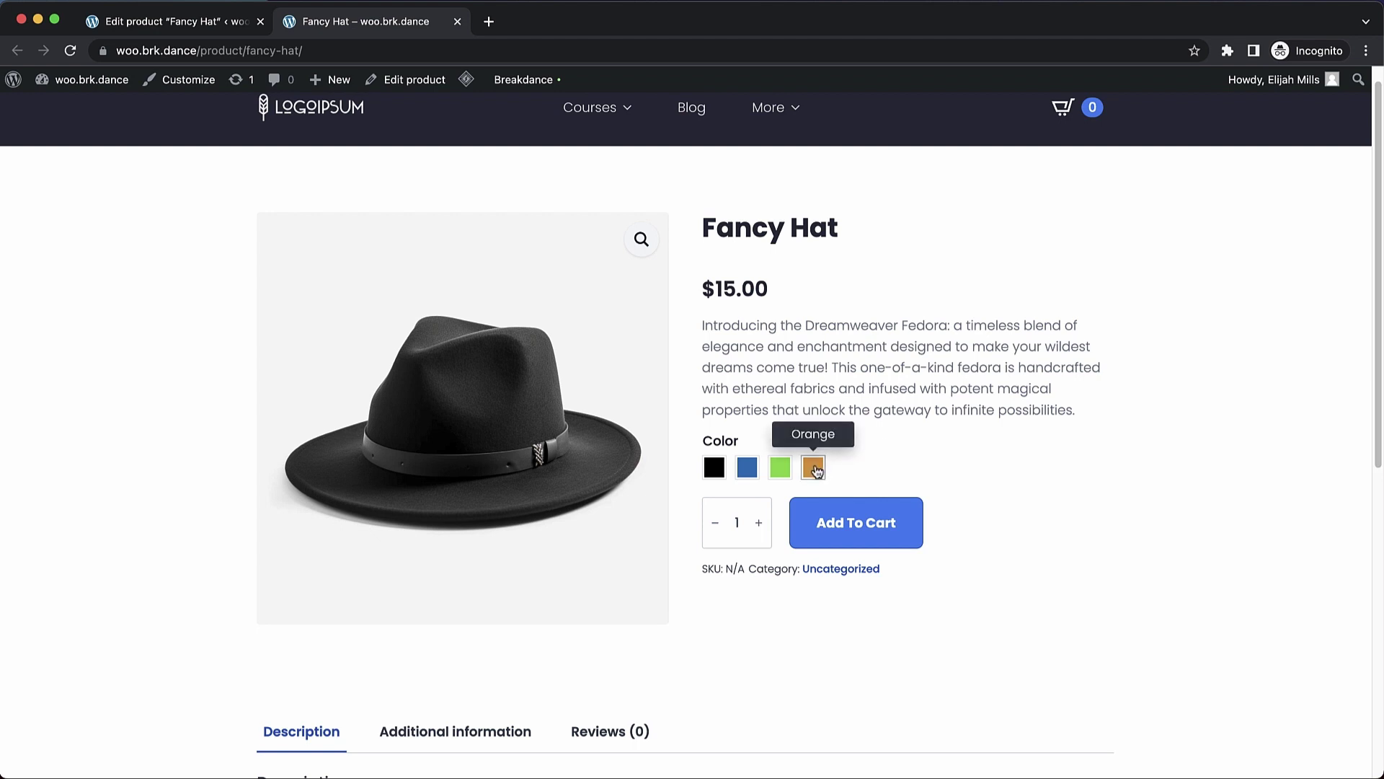
# Pick the Blue, Green, then Orange swatches to confirm the hat image changes
pyautogui.click(754, 475)
pyautogui.click(780, 472)
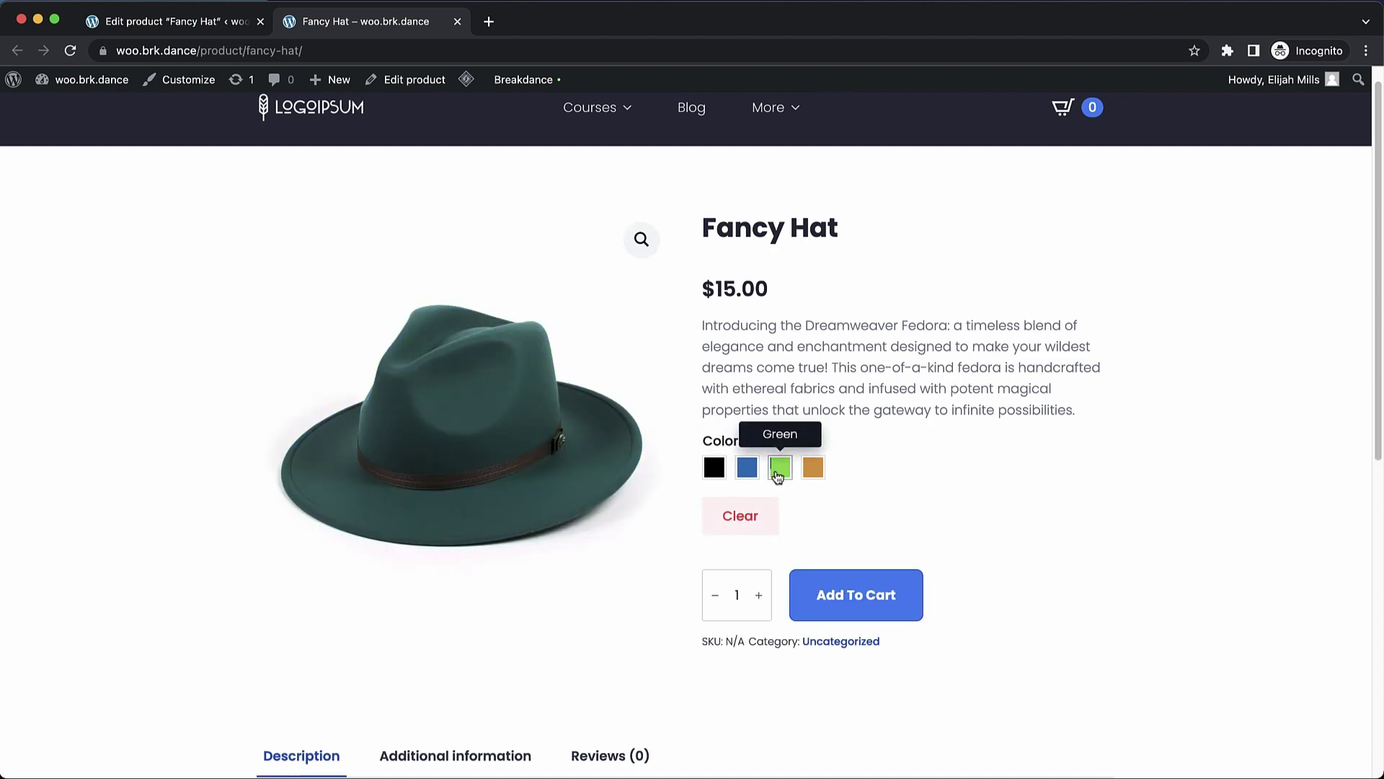
pyautogui.click(814, 474)
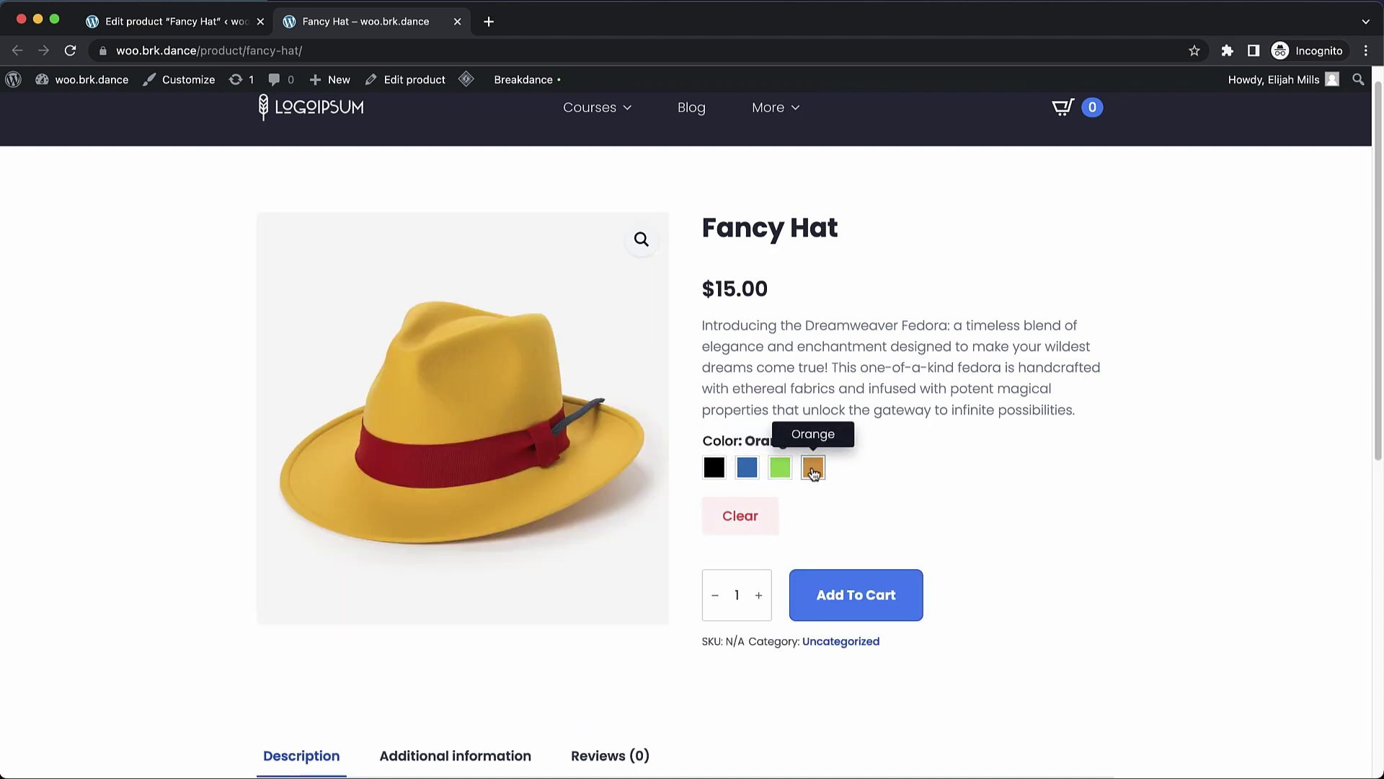